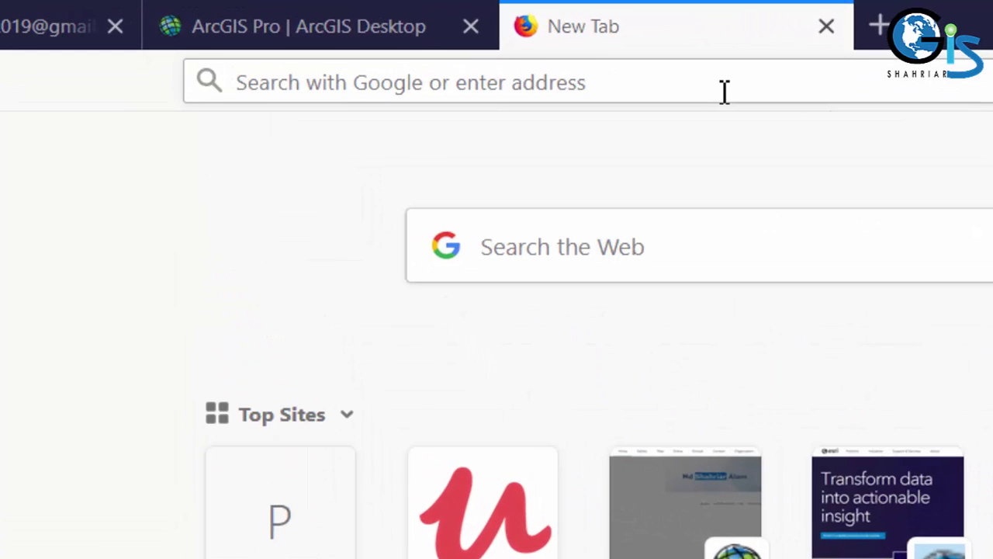
- Go to pro.arcgis.com in Firefox
{"action": "left_click", "coordinate": [383, 39]}
{"action": "type", "text": "p"}
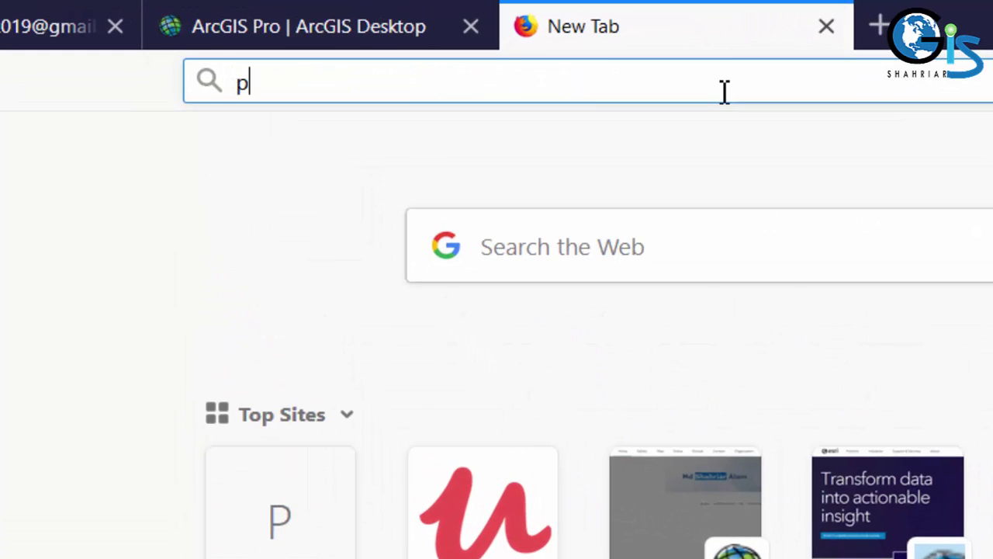
{"action": "type", "text": "ro.arcgis.co"}
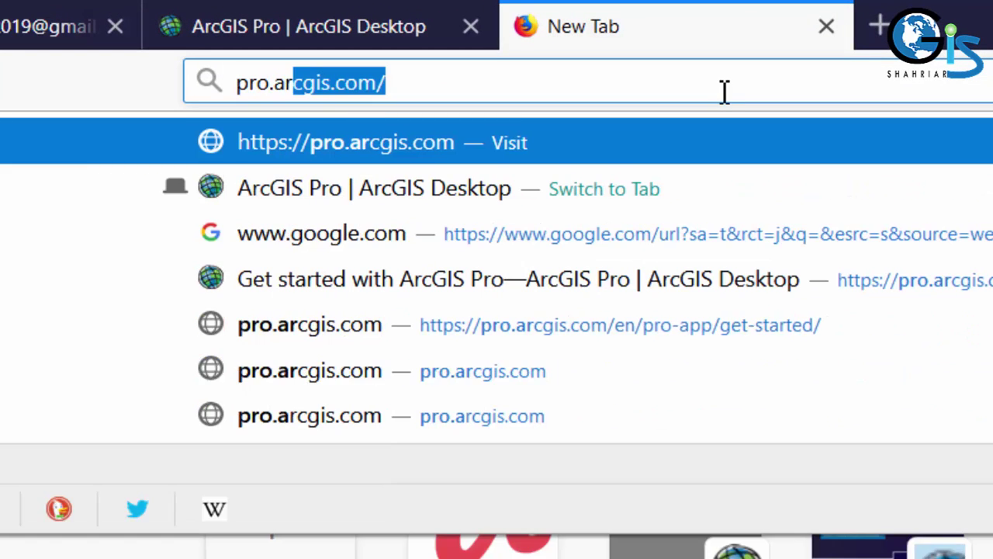
{"action": "type", "text": "m"}
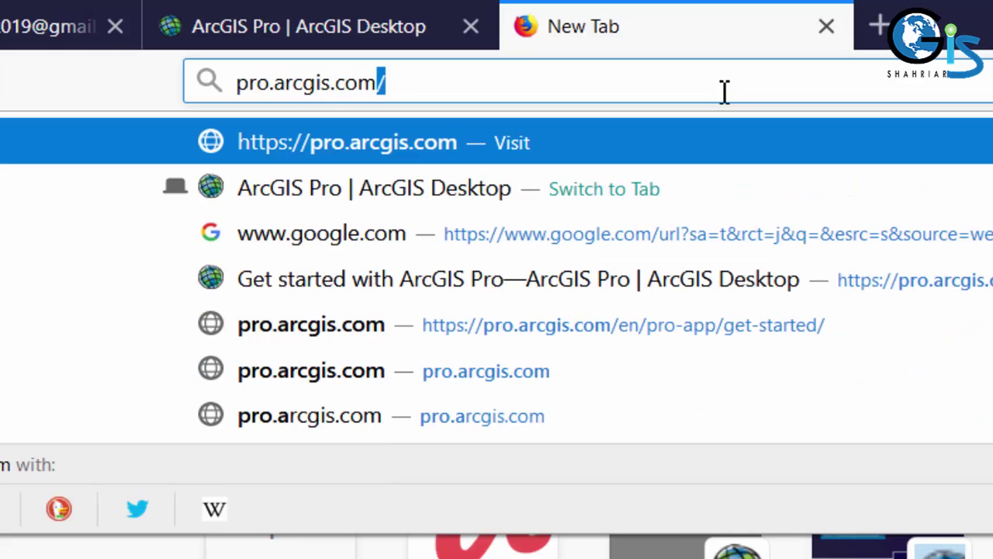
{"action": "key", "text": "Return"}
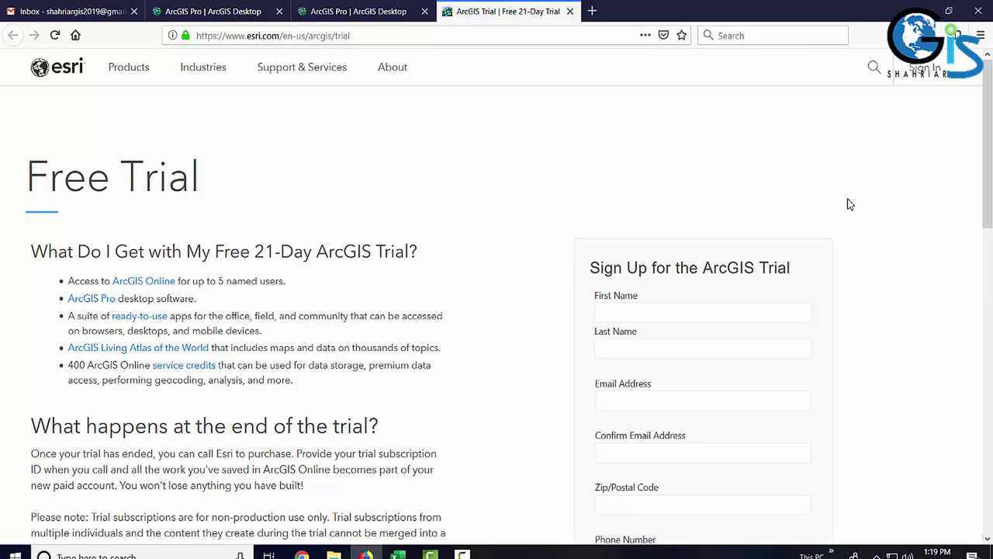
- Enter the user's first name, last name and e-mail address, then repeat the e-mail to confirm it
{"action": "scroll", "coordinate": [849, 203], "scroll_direction": "down", "scroll_amount": 5}
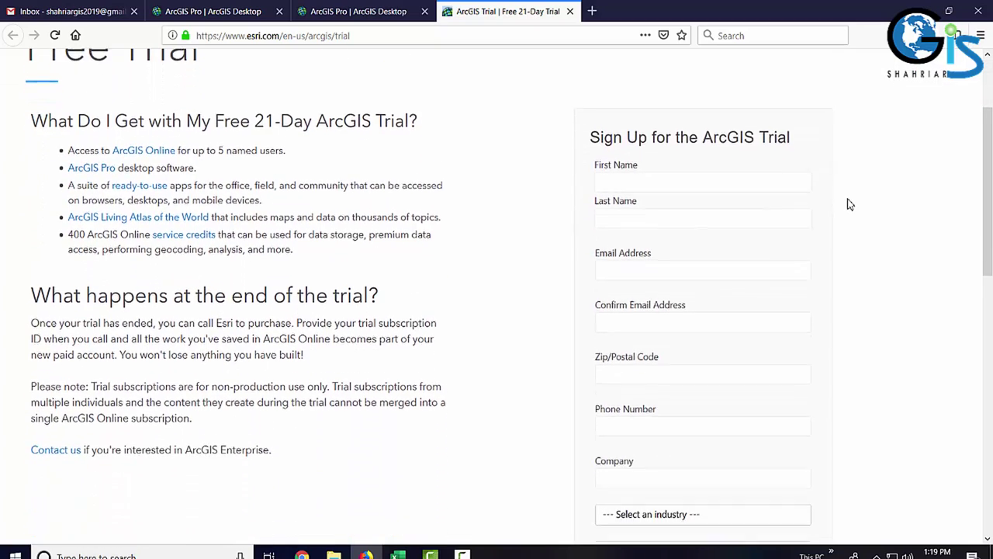
{"action": "scroll", "coordinate": [849, 203], "scroll_direction": "up", "scroll_amount": 1}
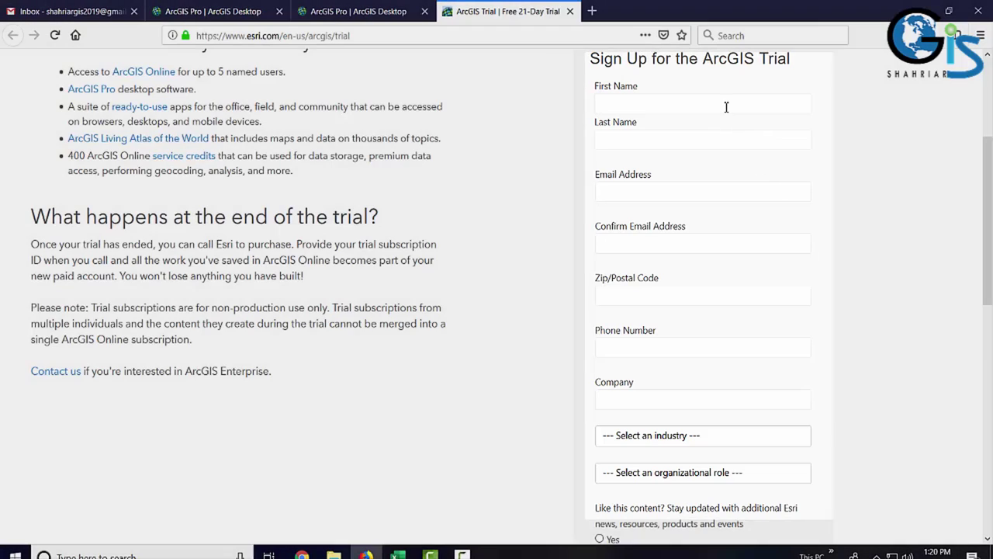
{"action": "left_click", "coordinate": [726, 106]}
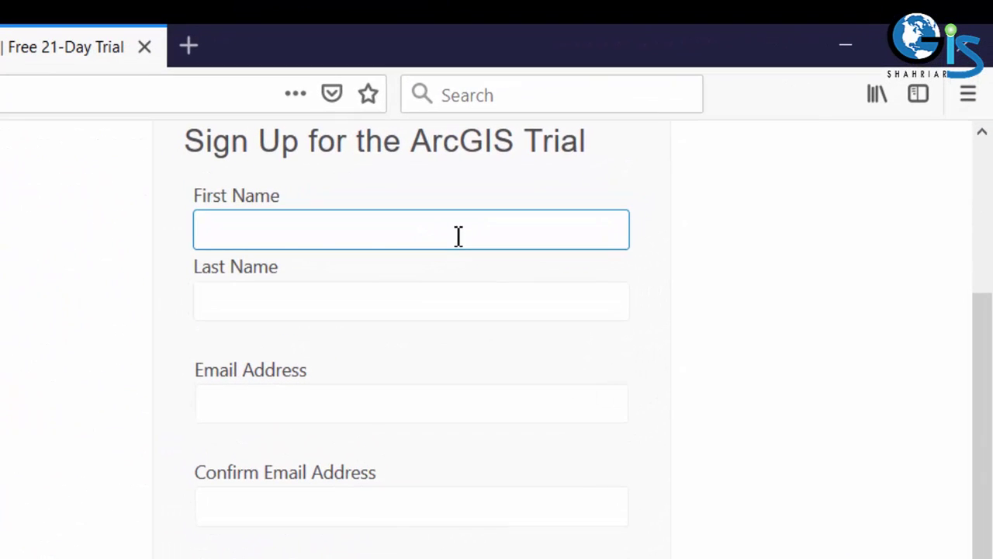
{"action": "type", "text": "Shahriar"}
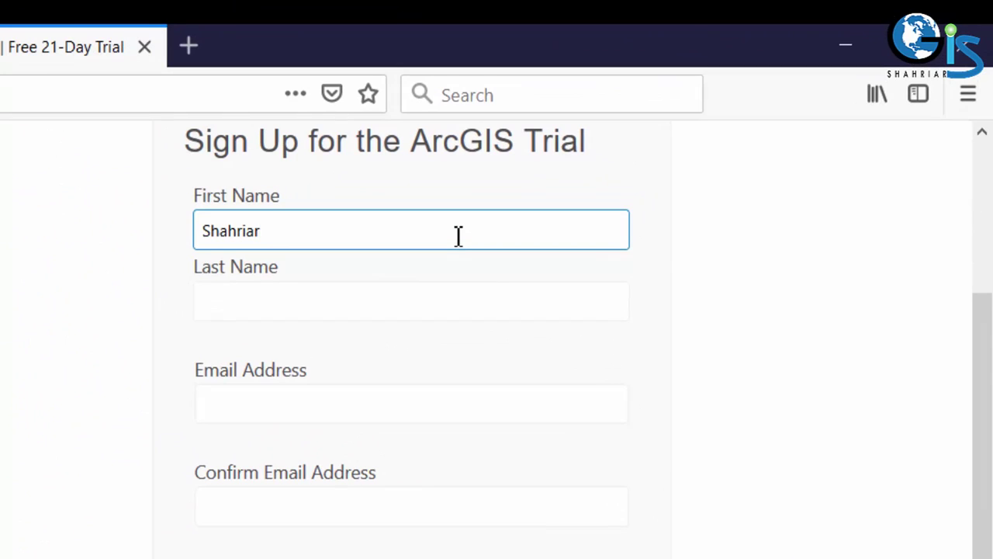
{"action": "key", "text": "Tab"}
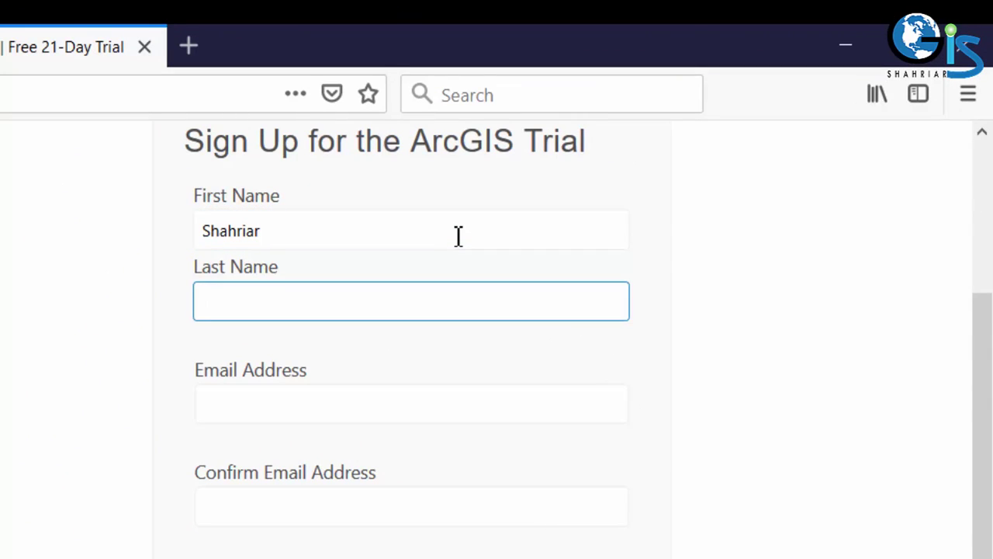
{"action": "type", "text": "GIS"}
{"action": "key", "text": "Tab"}
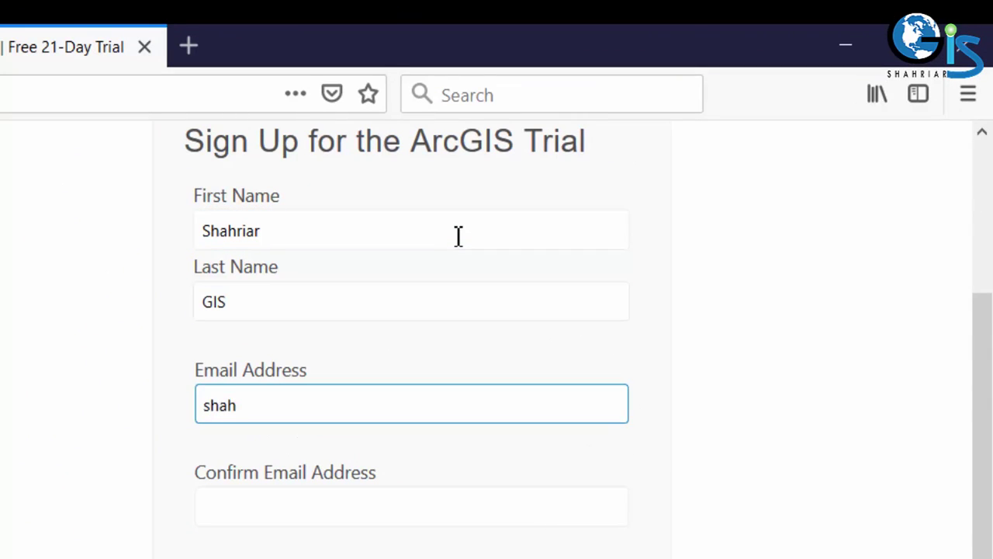
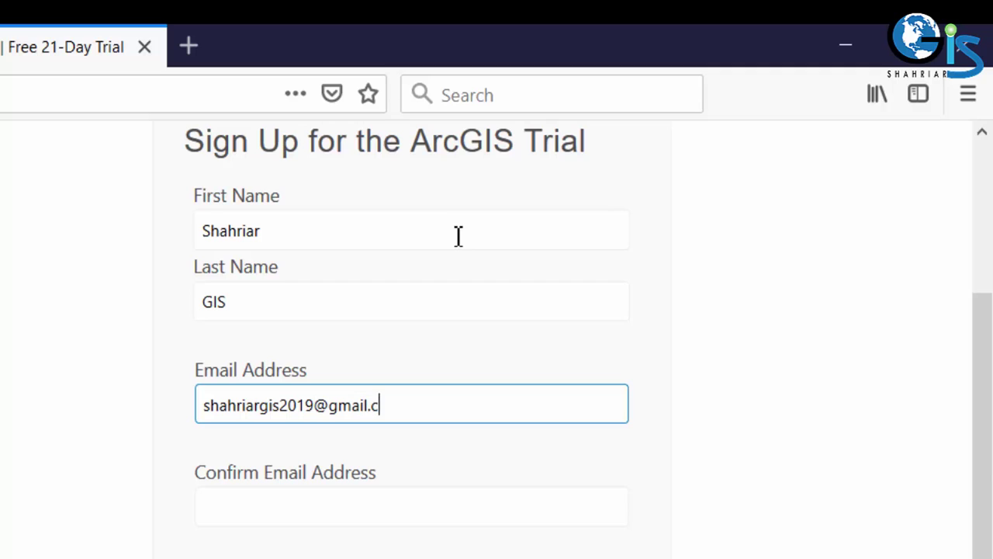
{"action": "key", "text": "Tab"}
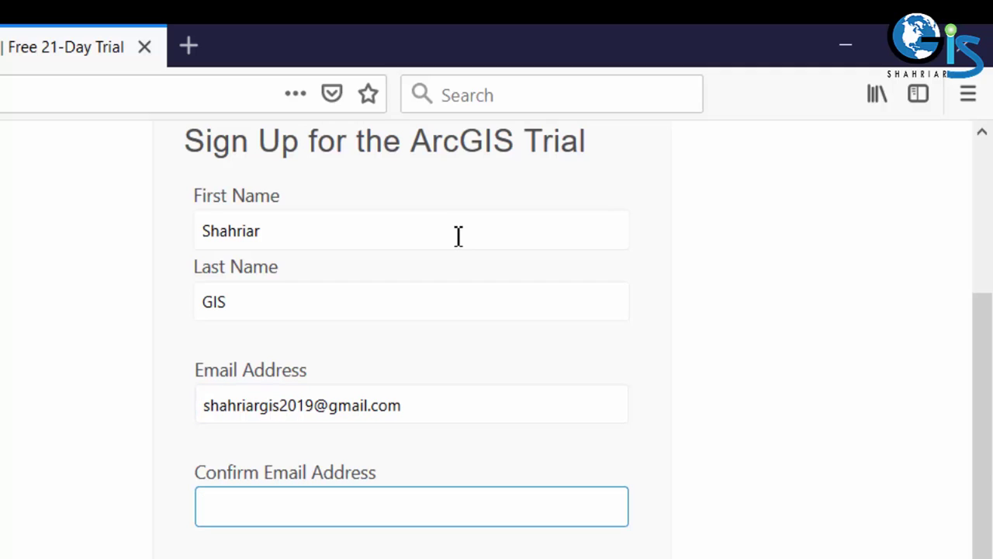
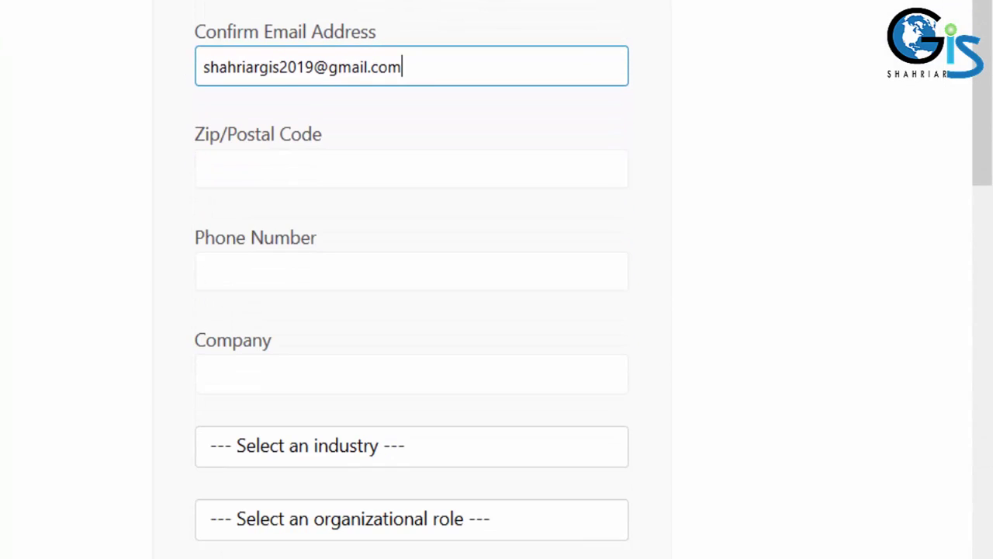
- Fill in the zip/postal code, phone number and company name fields
{"action": "left_click", "coordinate": [311, 184]}
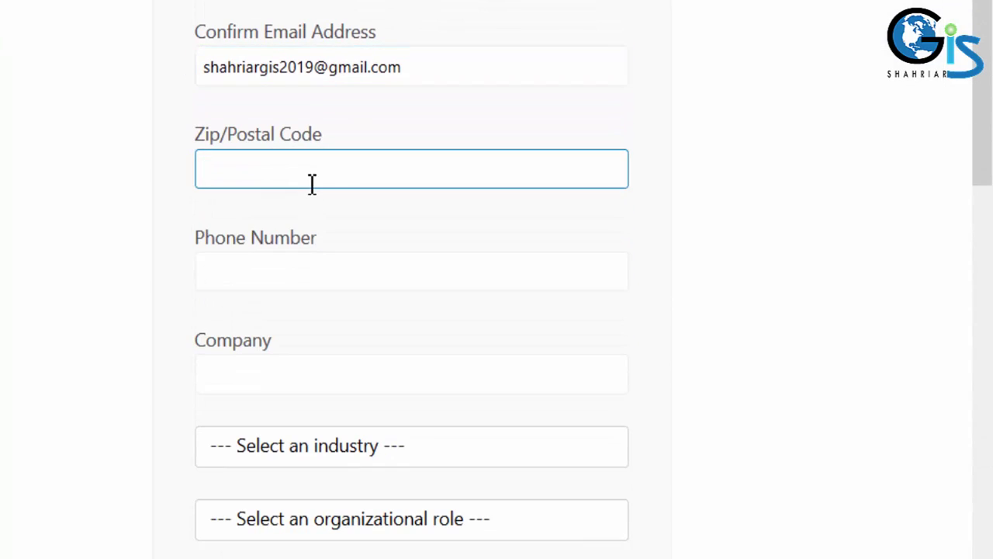
{"action": "type", "text": "1236"}
{"action": "left_click", "coordinate": [319, 278]}
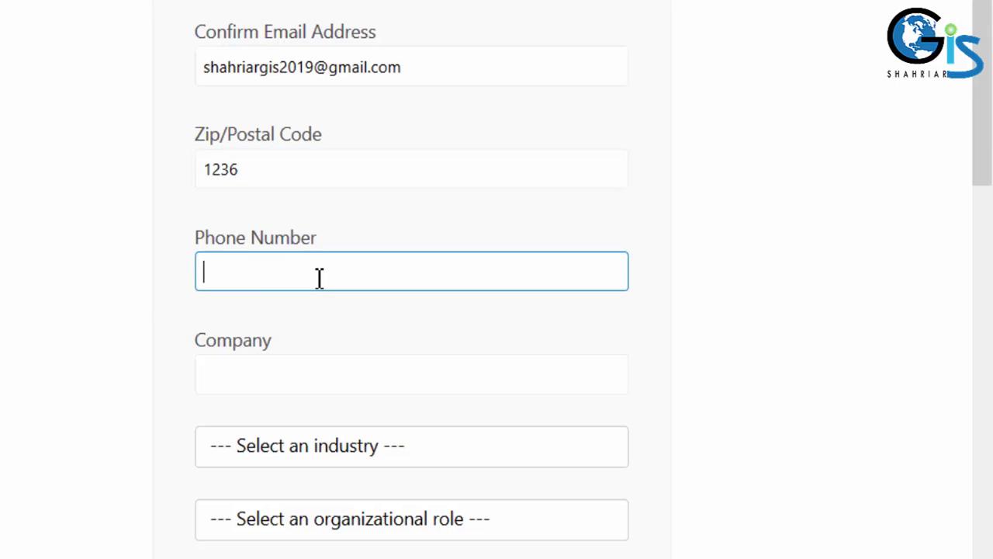
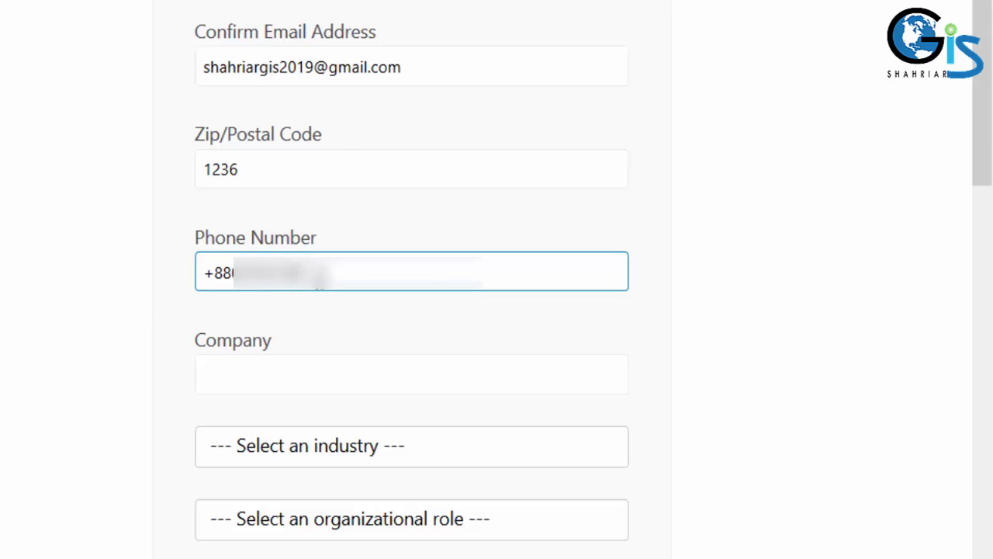
{"action": "left_click", "coordinate": [288, 380]}
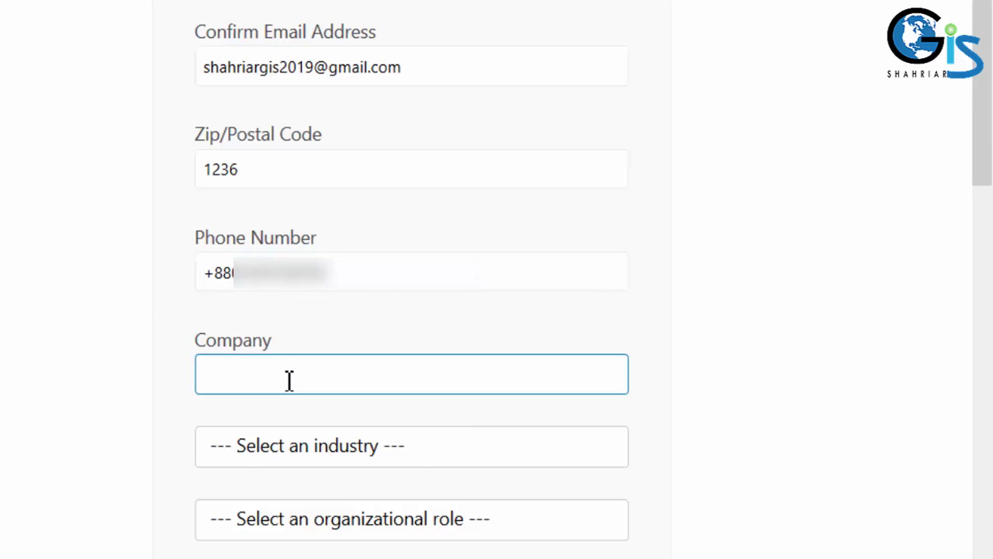
{"action": "type", "text": "Shahriar"}
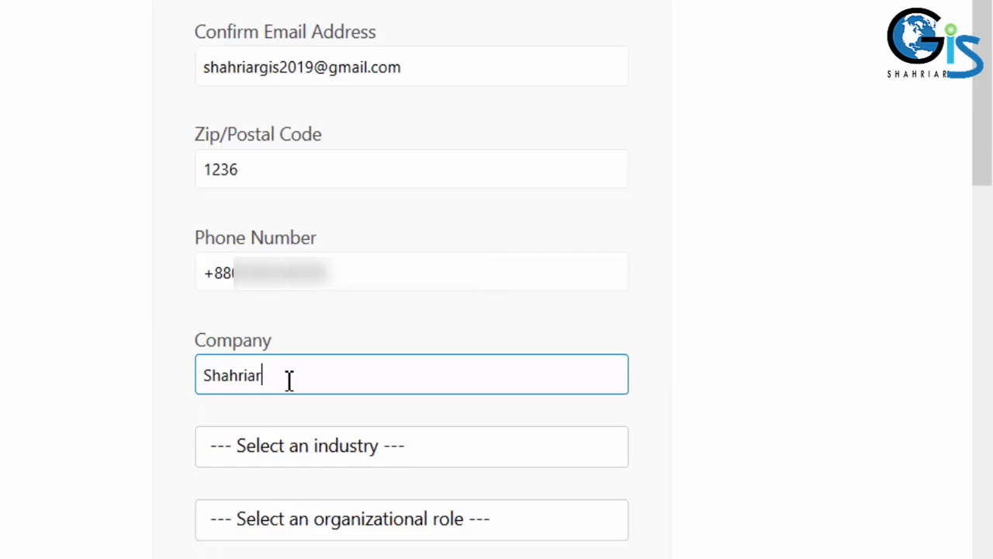
{"action": "type", "text": " GIS"}
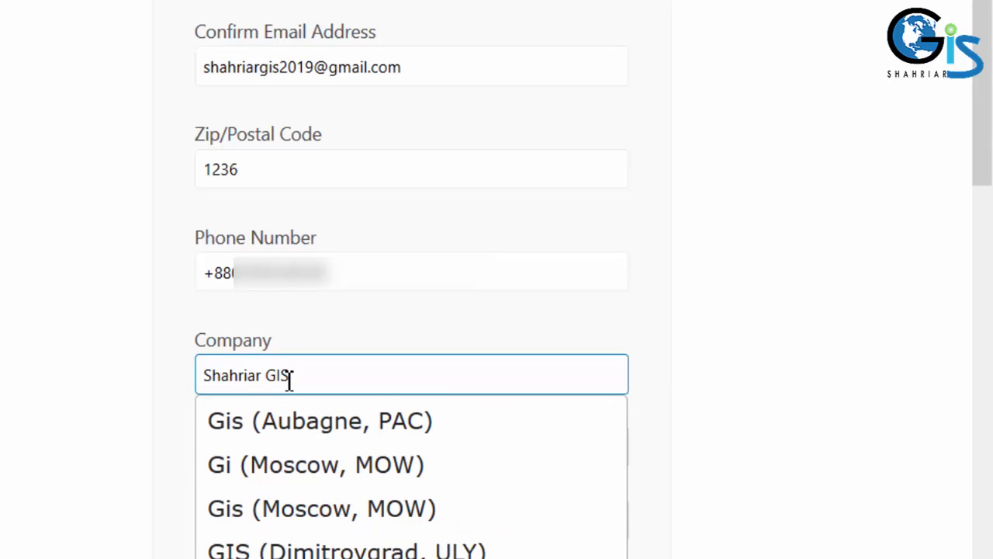
{"action": "scroll", "coordinate": [53, 315], "scroll_direction": "down", "scroll_amount": 2}
{"action": "left_click", "coordinate": [53, 255]}
- Choose GIS and IT industry and GIS Manager/Supervisor role, opt in to updates, accept the privacy statement
{"action": "left_click", "coordinate": [360, 343]}
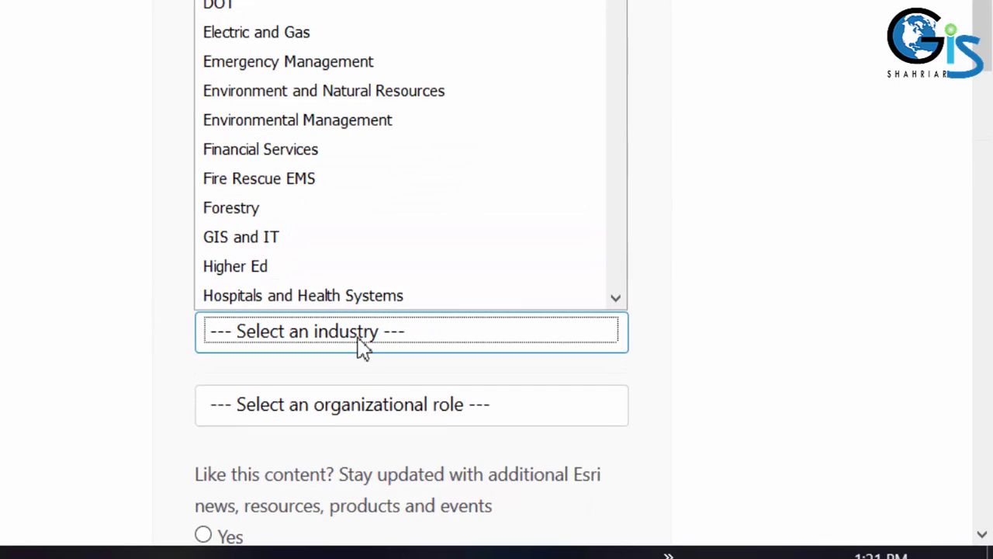
{"action": "left_click", "coordinate": [339, 249]}
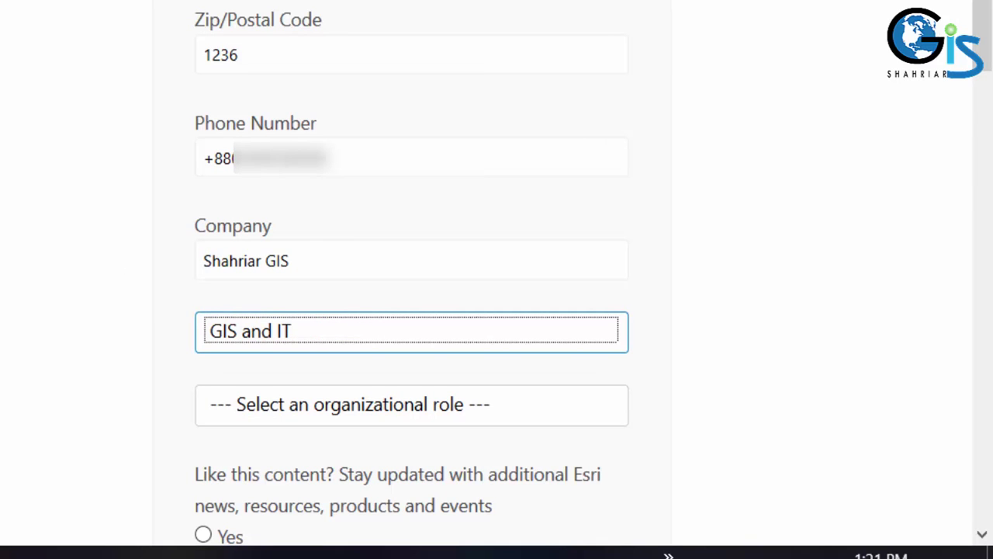
{"action": "scroll", "coordinate": [4, 250], "scroll_direction": "down", "scroll_amount": 4}
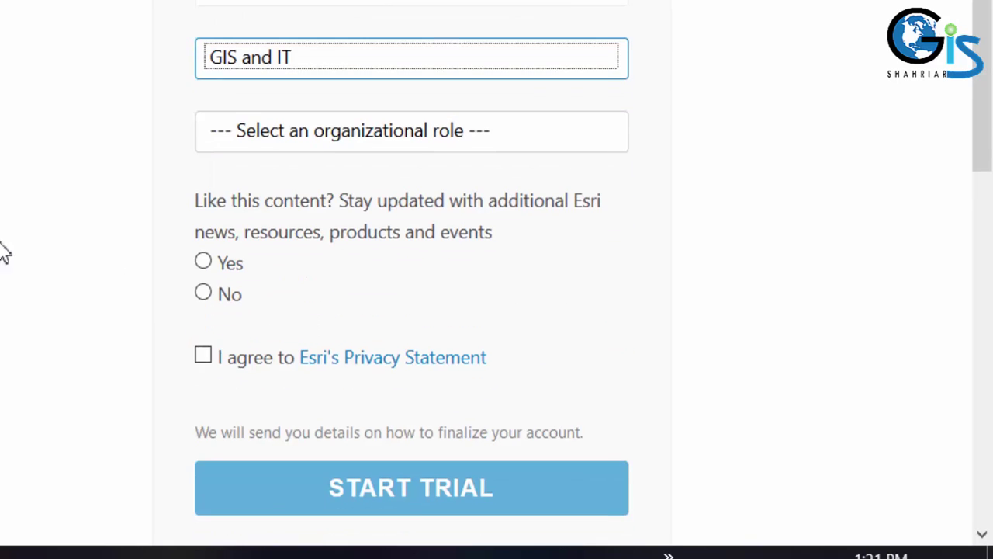
{"action": "left_click", "coordinate": [364, 138]}
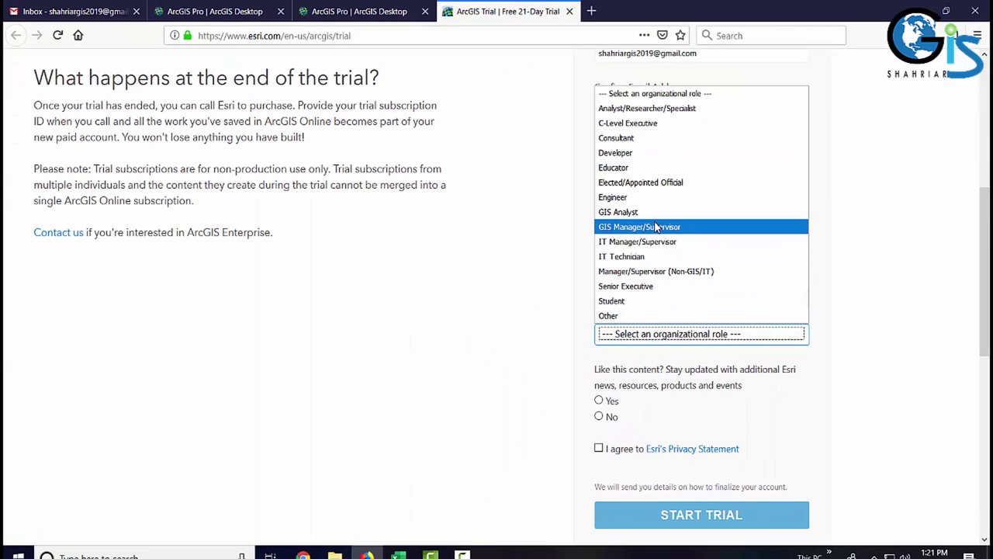
{"action": "left_click", "coordinate": [681, 227]}
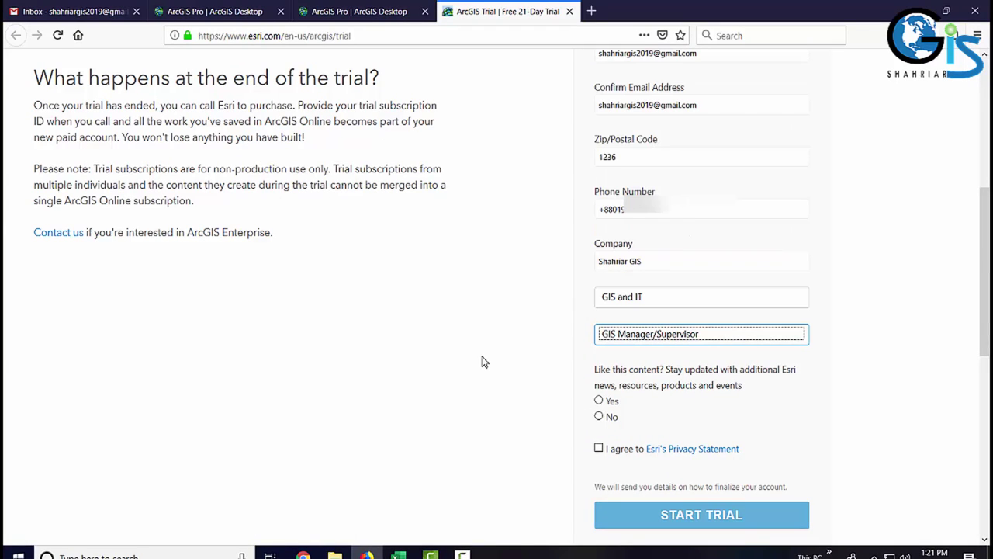
{"action": "left_click", "coordinate": [599, 400]}
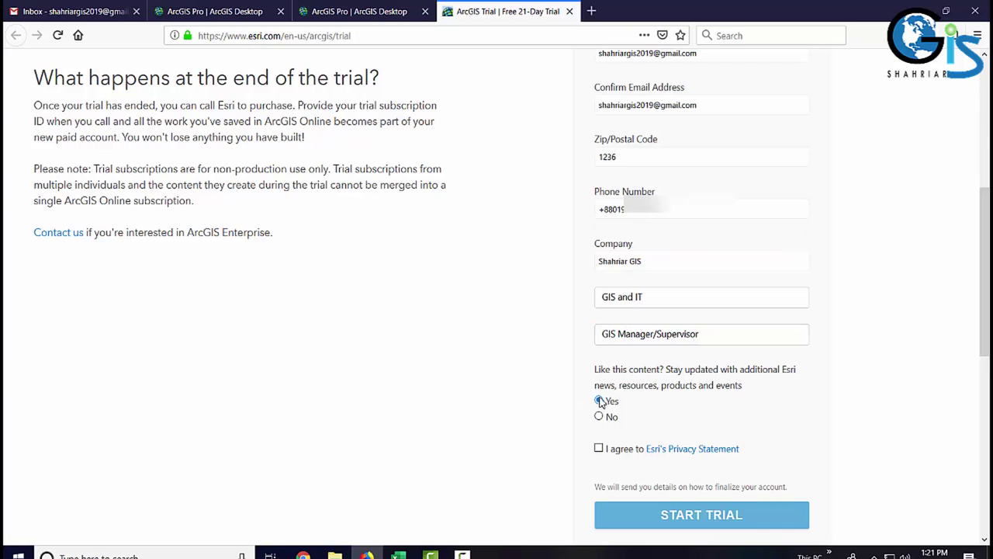
{"action": "left_click", "coordinate": [599, 449]}
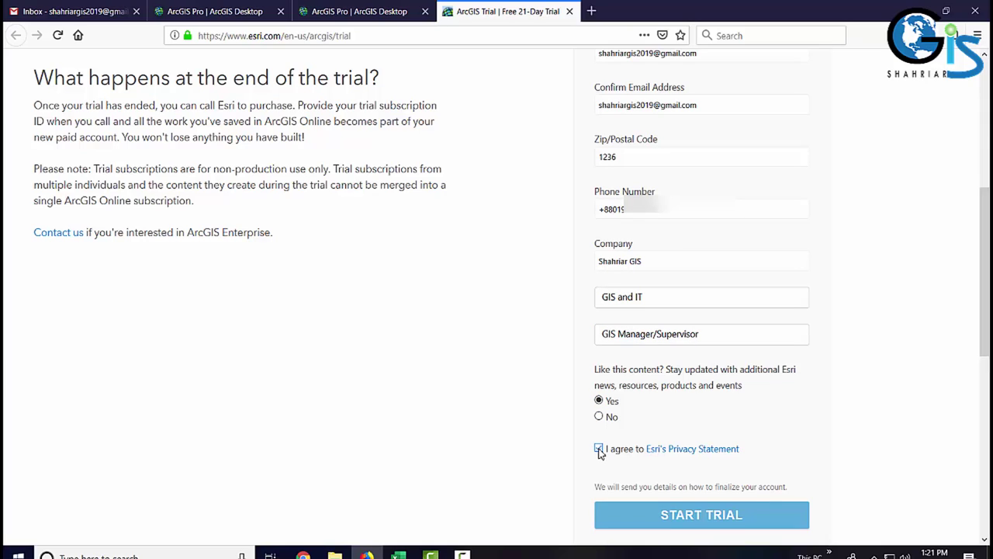
- Submit the trial request, fix the flagged phone number's country code, and resubmit
{"action": "left_click", "coordinate": [678, 525]}
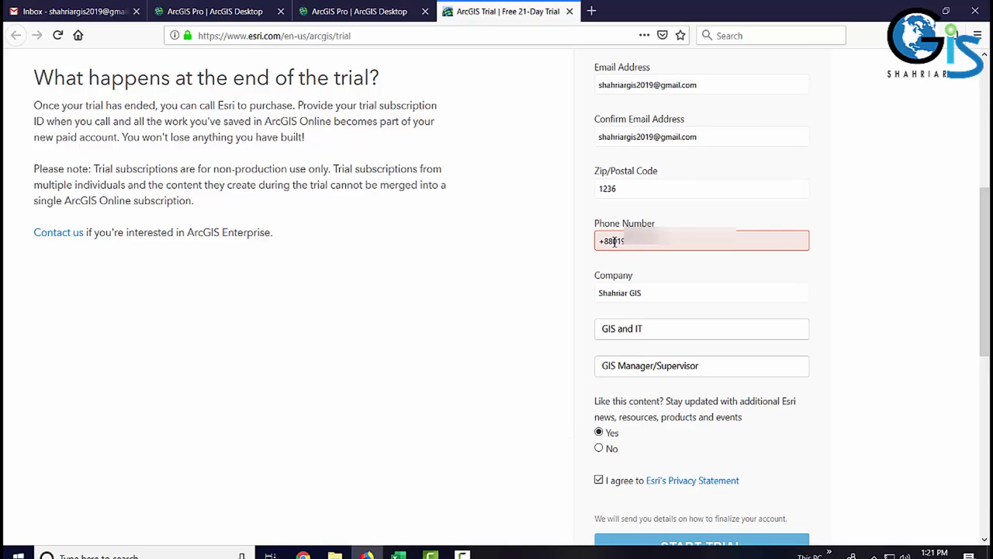
{"action": "left_click_drag", "start_coordinate": [614, 242], "coordinate": [588, 242]}
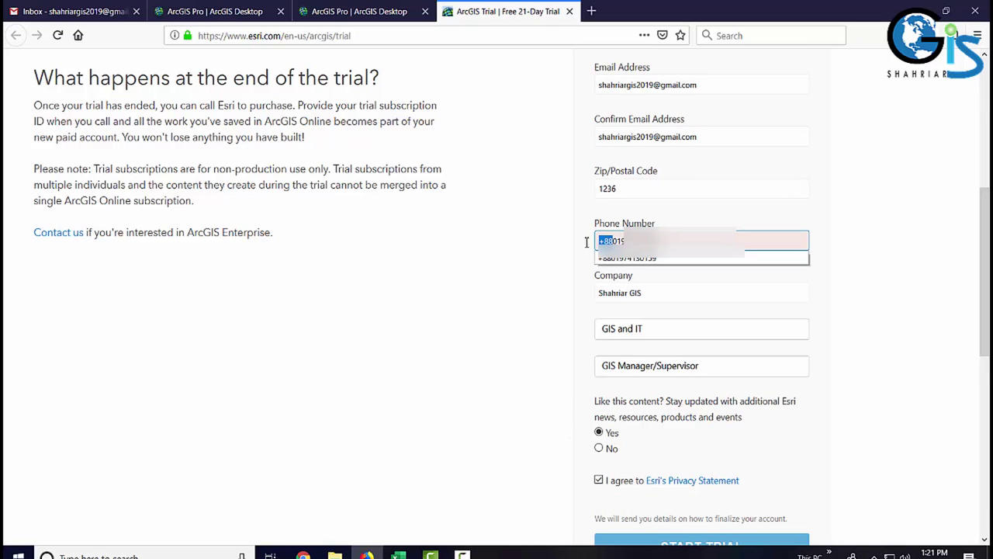
{"action": "scroll", "coordinate": [574, 272], "scroll_direction": "down", "scroll_amount": 3}
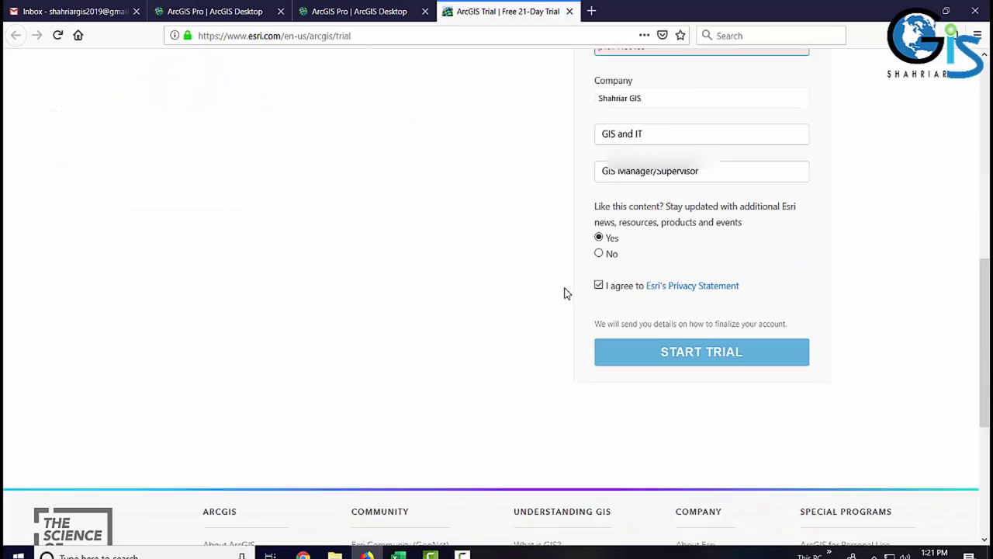
{"action": "left_click", "coordinate": [665, 343]}
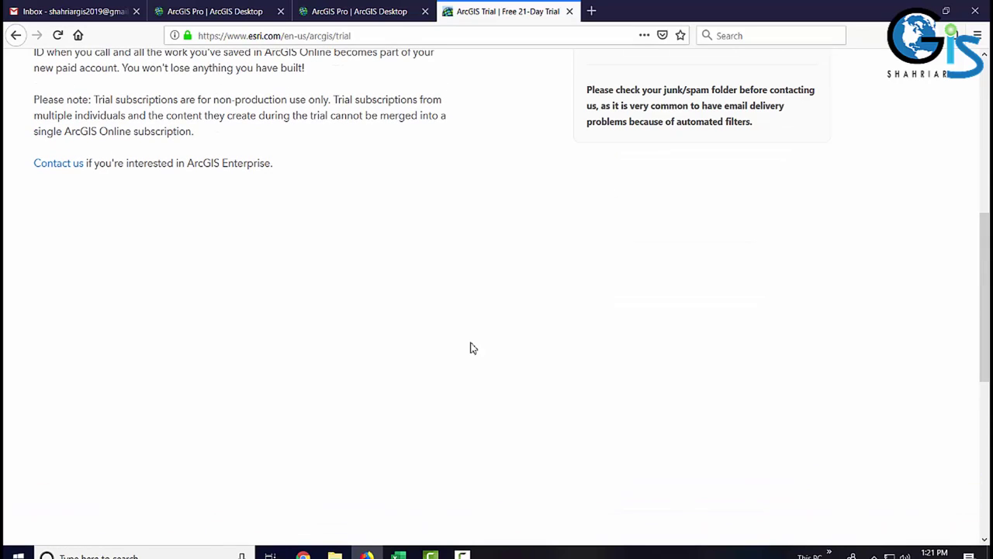
{"action": "scroll", "coordinate": [469, 354], "scroll_direction": "up", "scroll_amount": 3}
{"action": "scroll", "coordinate": [469, 353], "scroll_direction": "up", "scroll_amount": 3}
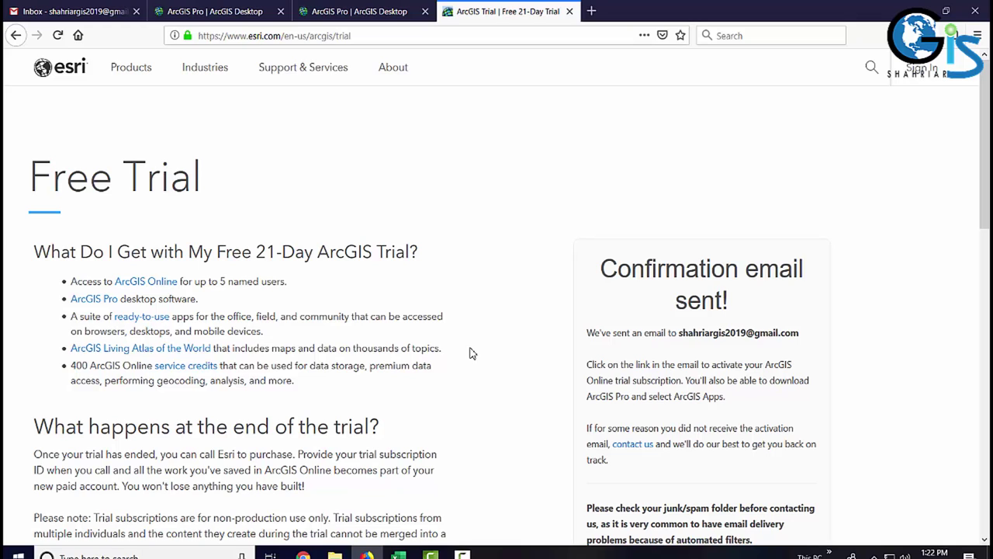
- Refresh the Gmail inbox and open Esri's 'Activate Your Free ArcGIS Trial' email
{"action": "left_click", "coordinate": [82, 17]}
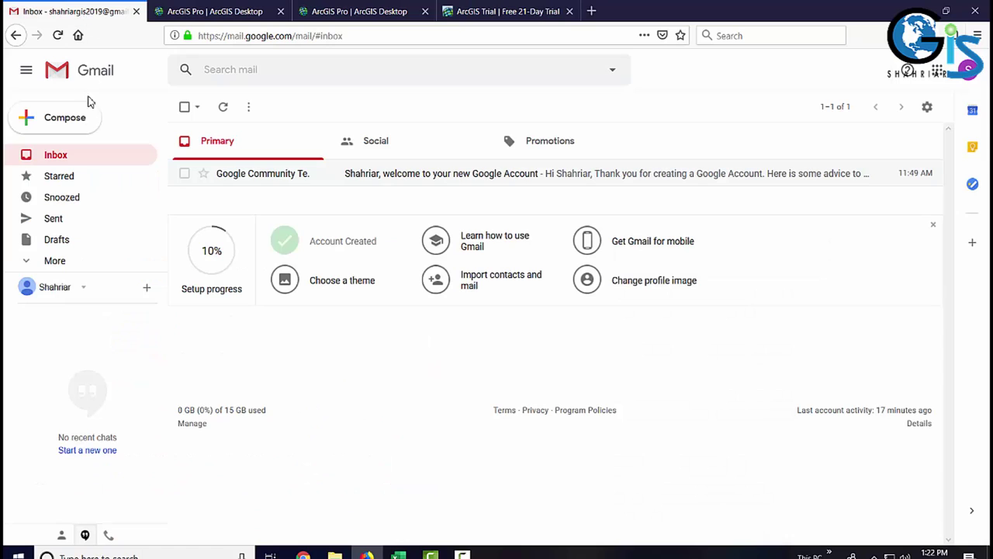
{"action": "left_click", "coordinate": [66, 156]}
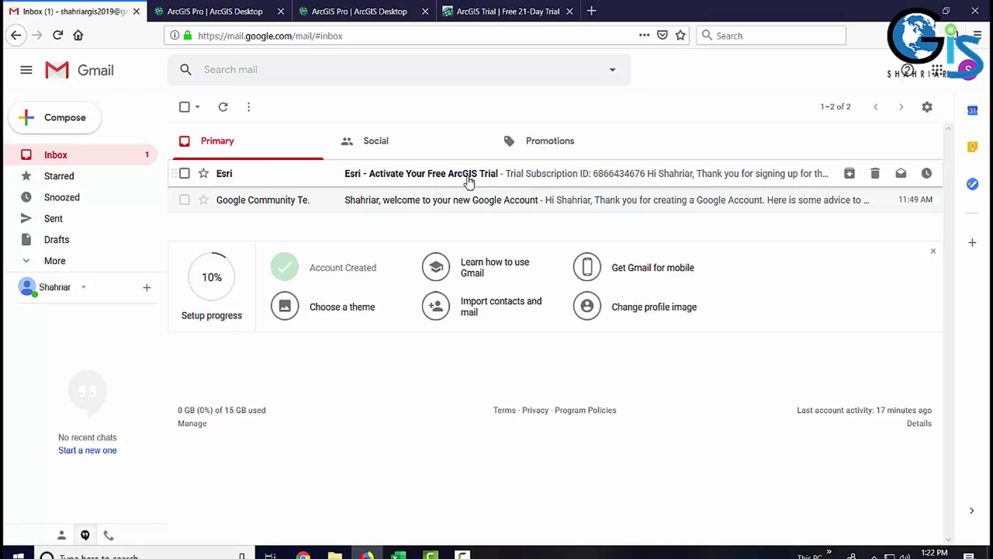
{"action": "left_click", "coordinate": [468, 181]}
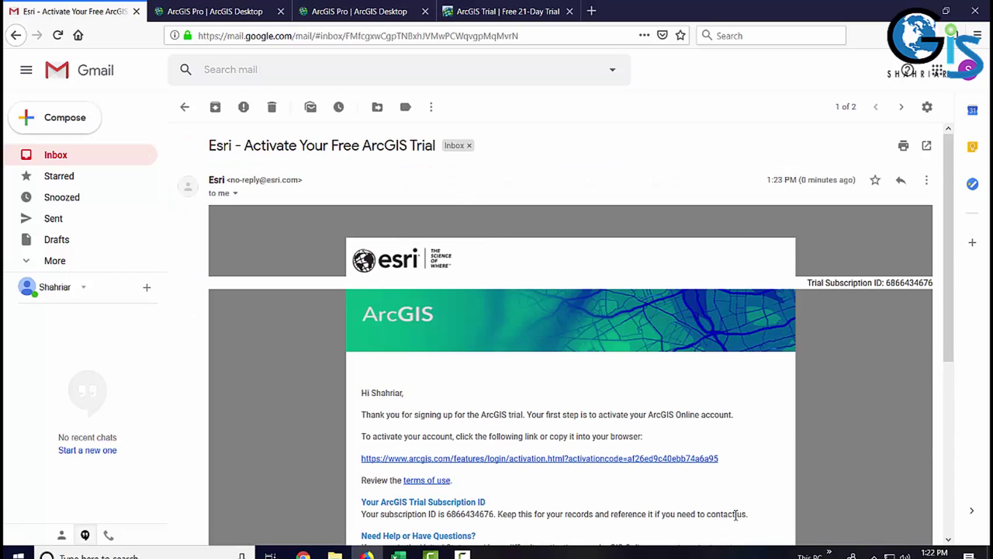
{"action": "scroll", "coordinate": [623, 456], "scroll_direction": "down", "scroll_amount": 2}
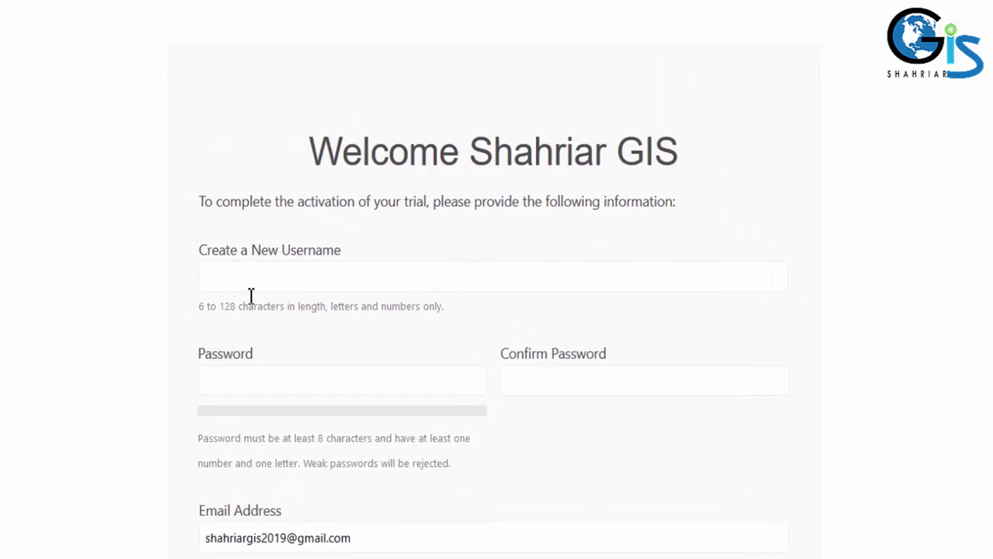
- Enter a new username and a password in both fields, retyping them into a stronger matching password
{"action": "left_click", "coordinate": [252, 285]}
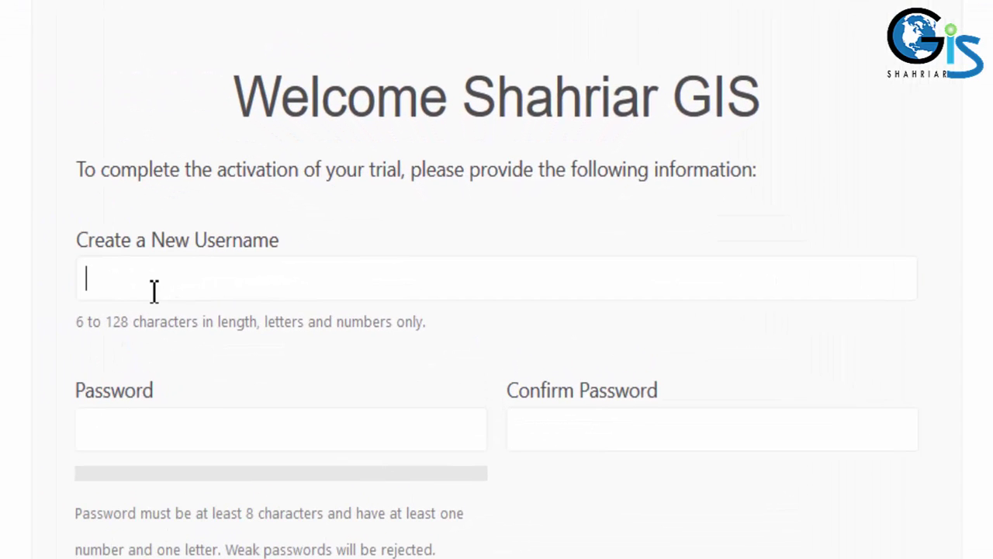
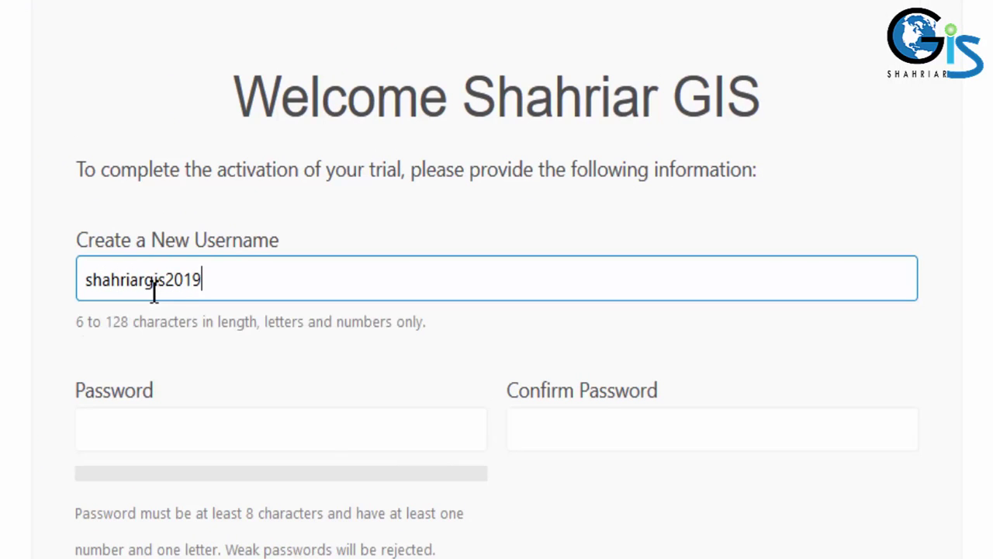
{"action": "left_click", "coordinate": [223, 437]}
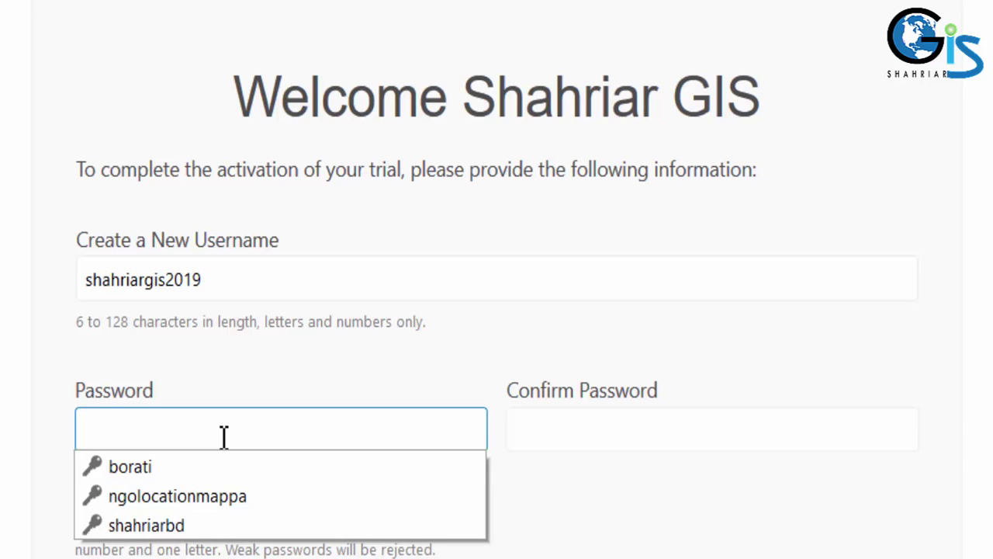
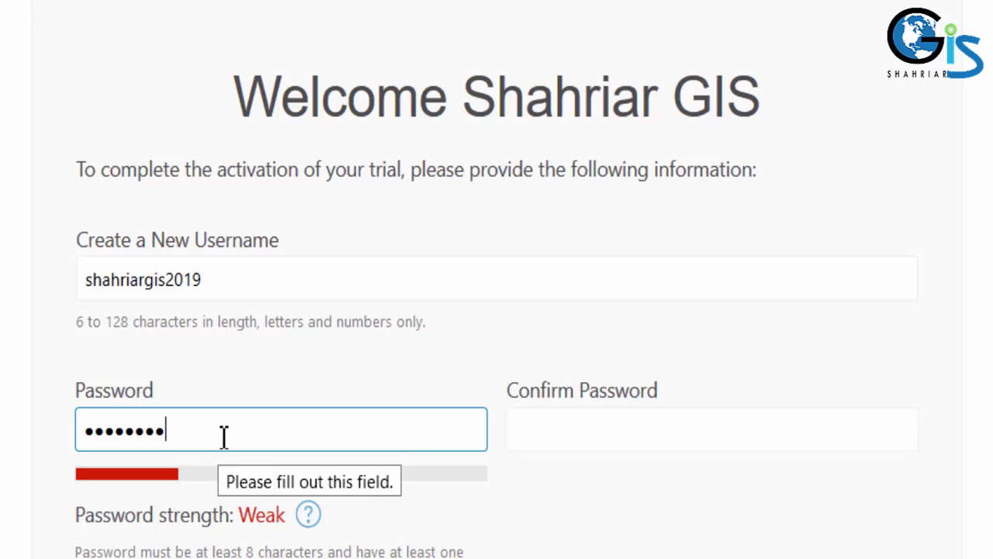
{"action": "left_click", "coordinate": [588, 448]}
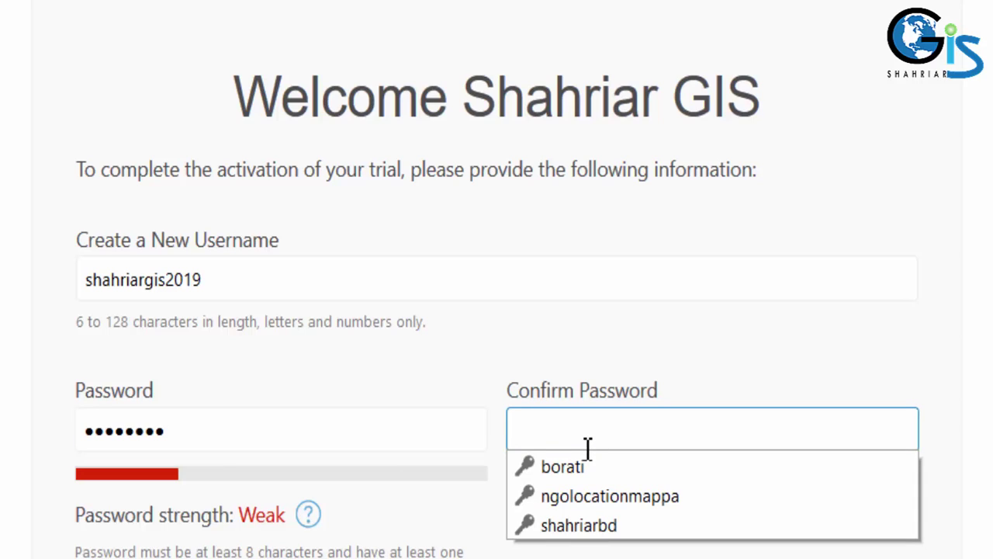
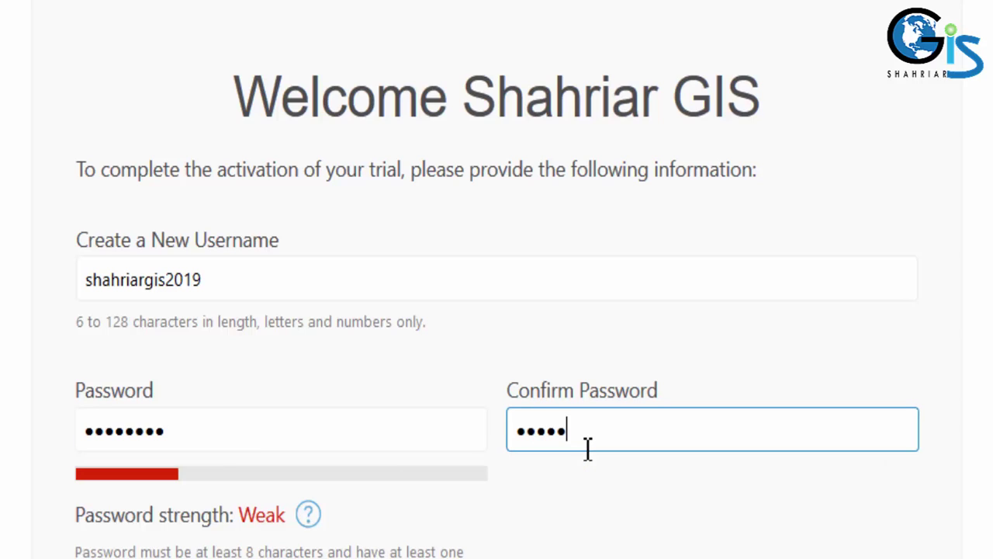
{"action": "double_click", "coordinate": [238, 441]}
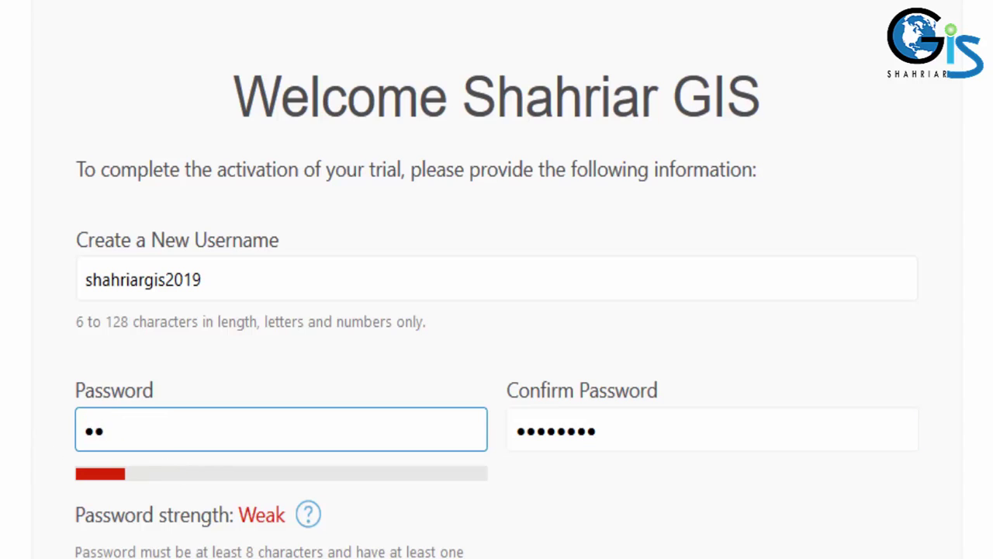
{"action": "double_click", "coordinate": [612, 438]}
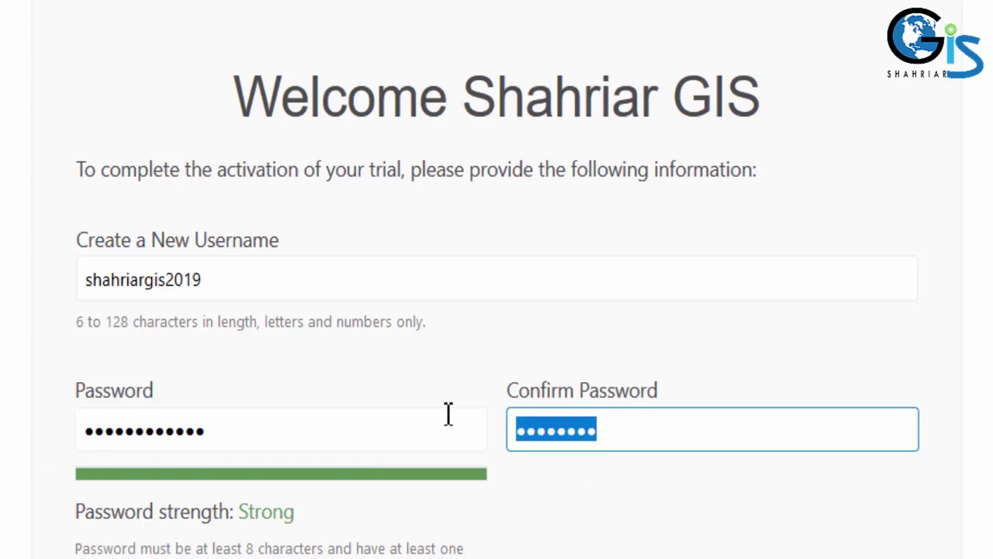
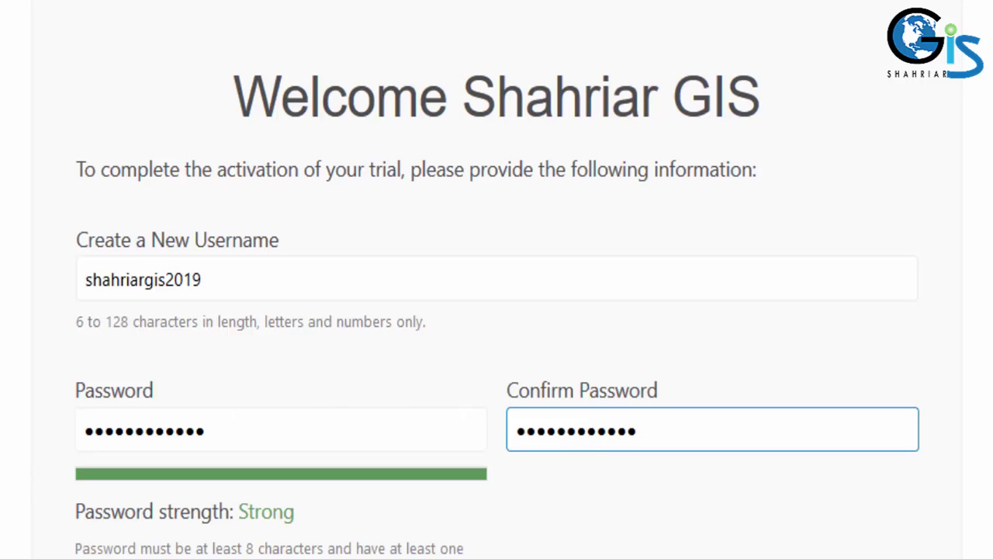
- Pick 'What is your dream job?' as the security question, enter its answer, accept the terms, and create the account
{"action": "scroll", "coordinate": [497, 310], "scroll_direction": "down", "scroll_amount": 4}
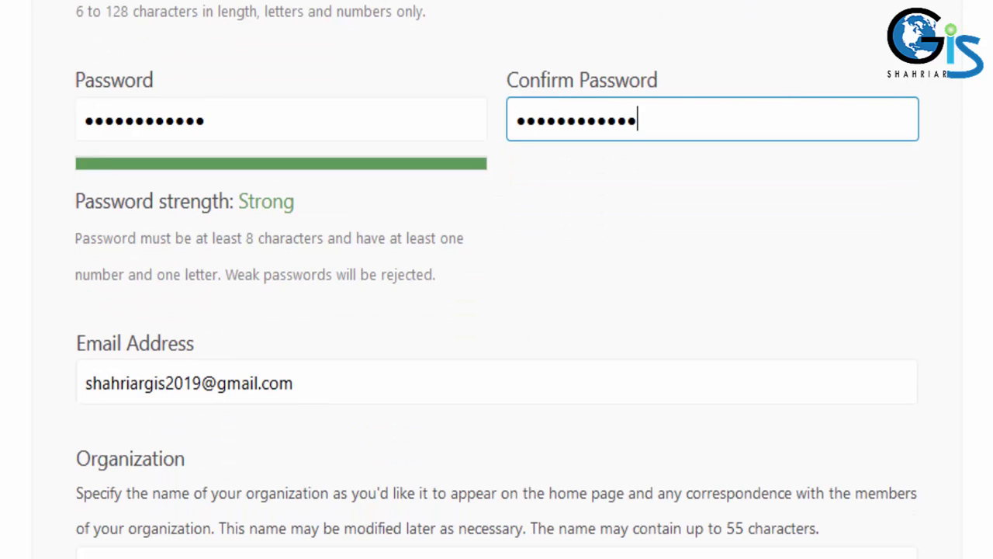
{"action": "scroll", "coordinate": [496, 311], "scroll_direction": "down", "scroll_amount": 5}
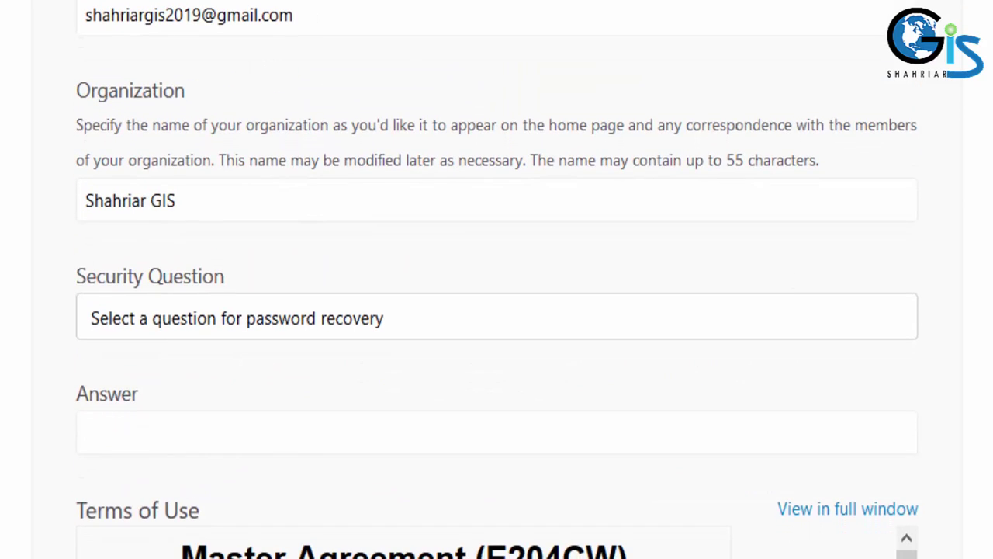
{"action": "left_click", "coordinate": [688, 324]}
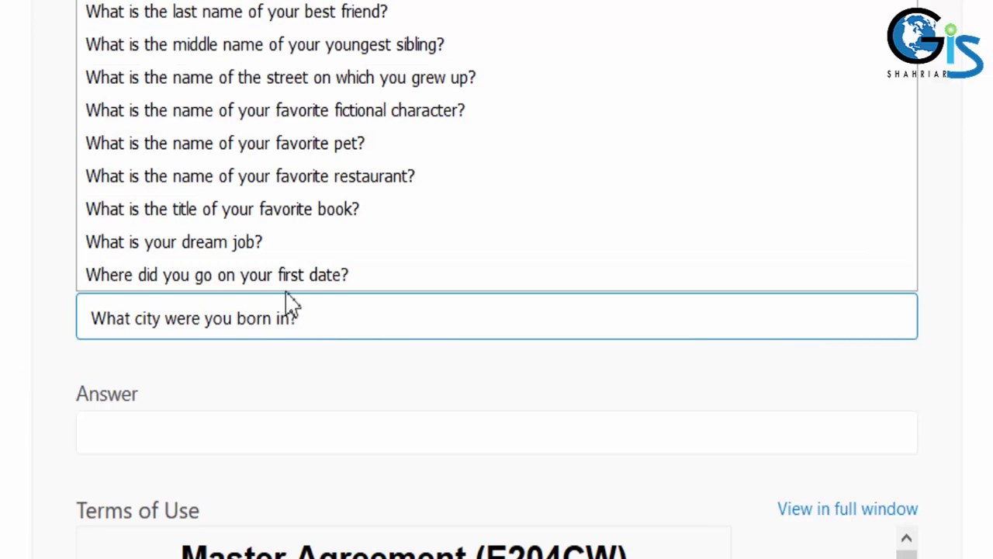
{"action": "left_click", "coordinate": [277, 242]}
{"action": "left_click", "coordinate": [279, 437]}
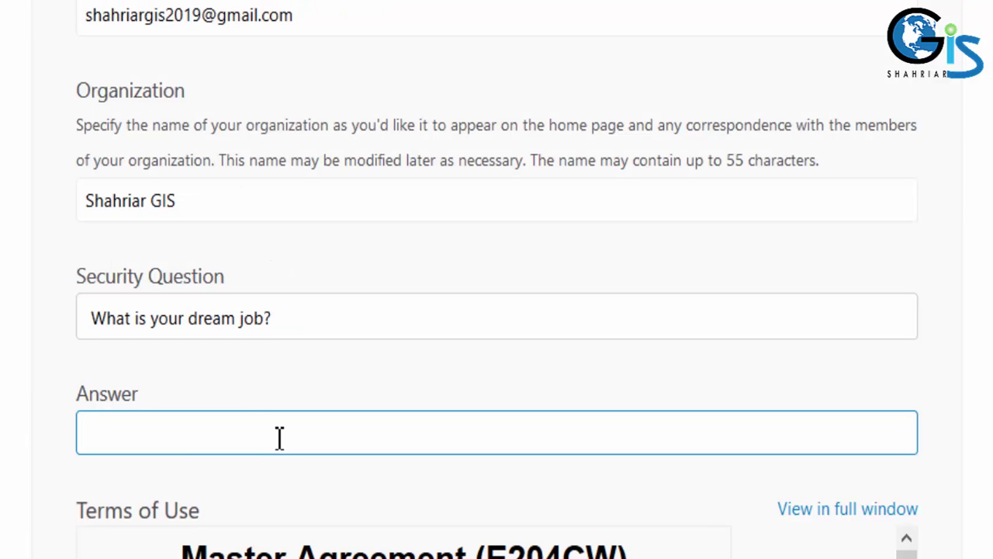
{"action": "scroll", "coordinate": [68, 388], "scroll_direction": "down", "scroll_amount": 5}
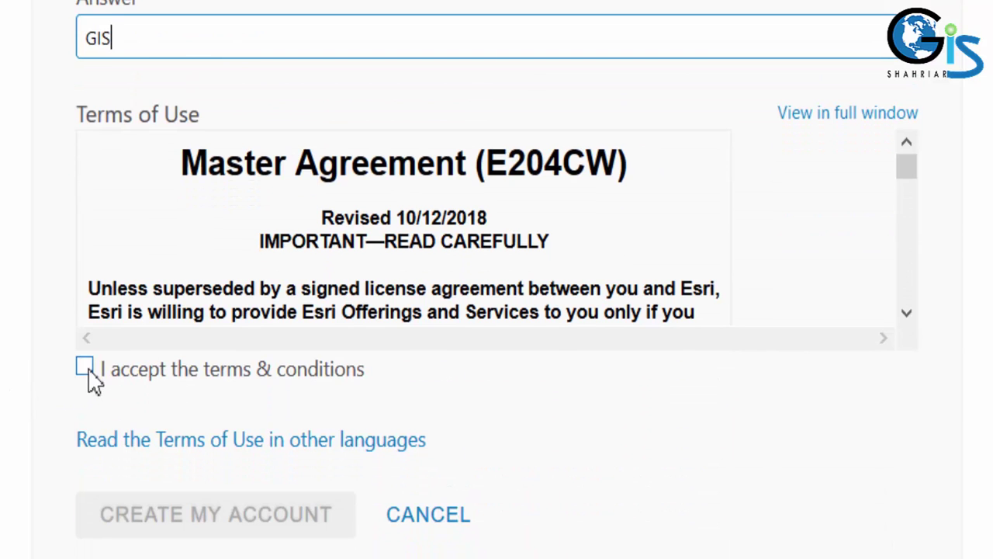
{"action": "left_click", "coordinate": [85, 369]}
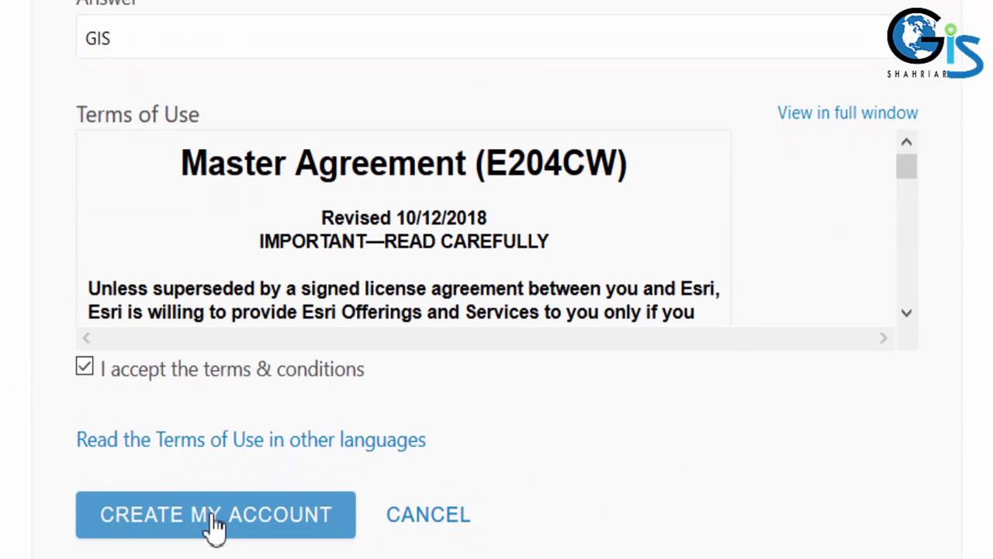
{"action": "left_click", "coordinate": [213, 529]}
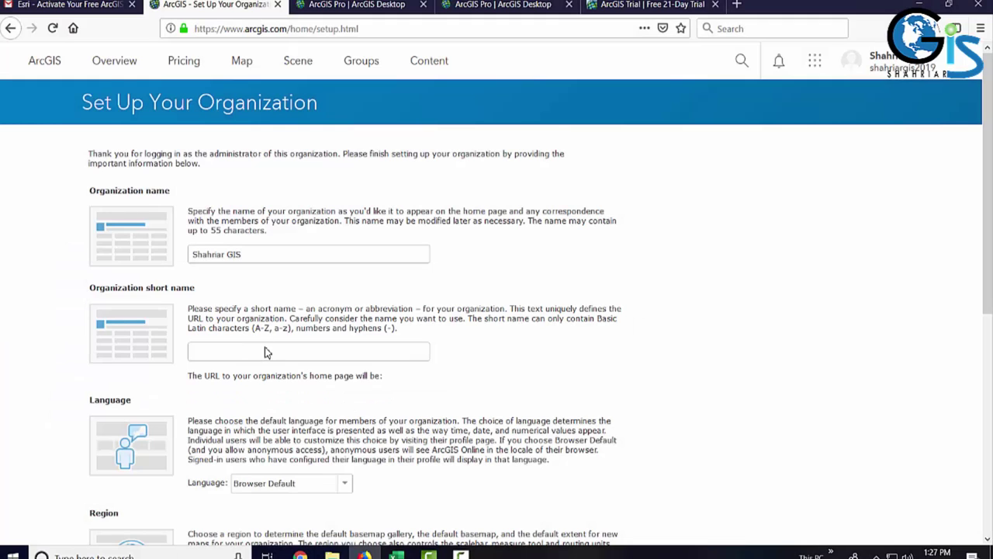
- Enter an organization short name, revising it until it shows Available and starts with a lowercase letter
{"action": "left_click", "coordinate": [266, 353]}
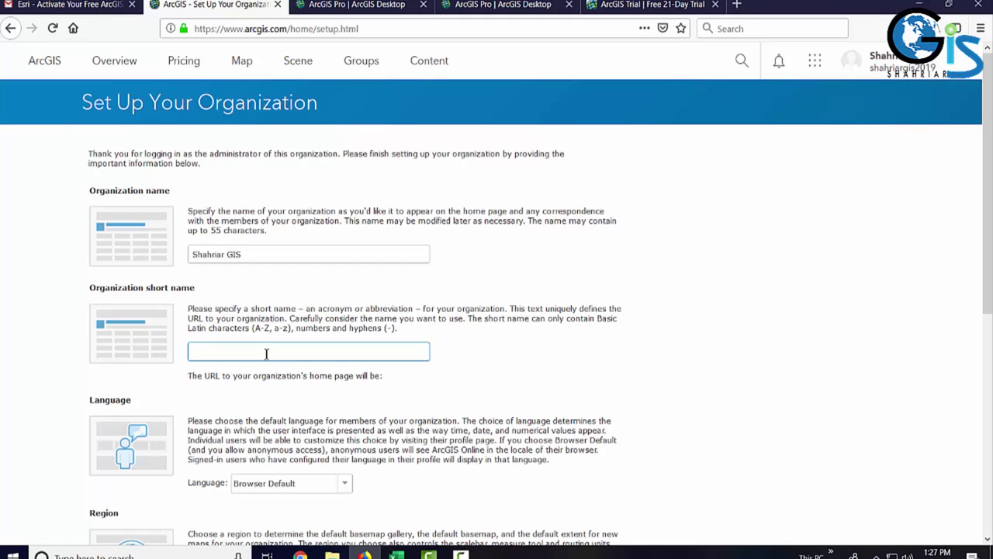
{"action": "type", "text": "Shahriar"}
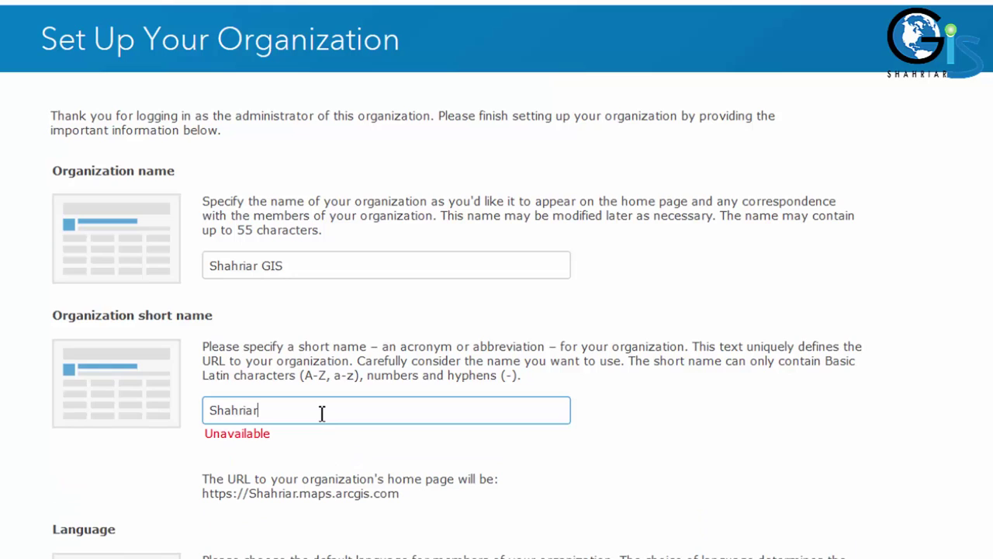
{"action": "type", "text": "GIS"}
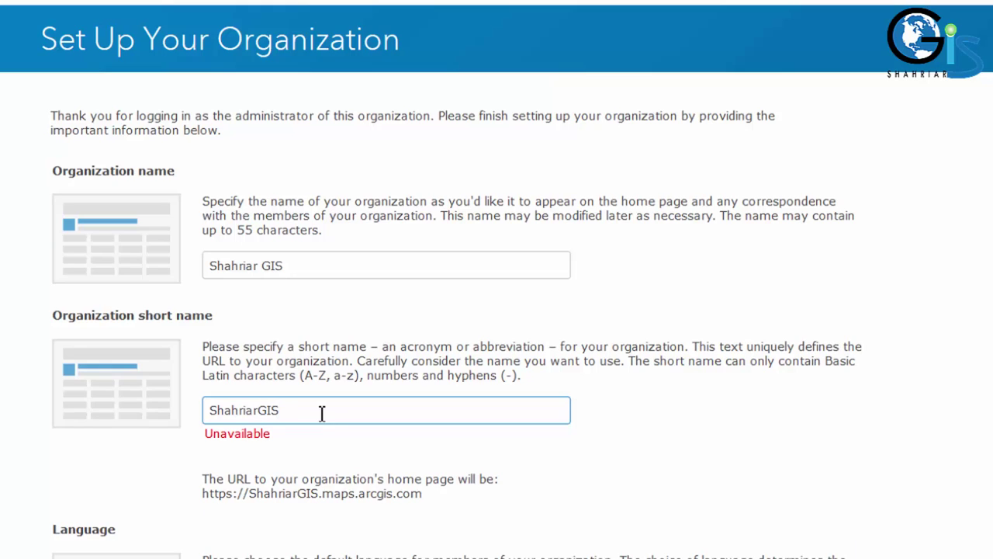
{"action": "key", "text": "BackSpace"}
{"action": "key", "text": "BackSpace"}
{"action": "key", "text": "BackSpace"}
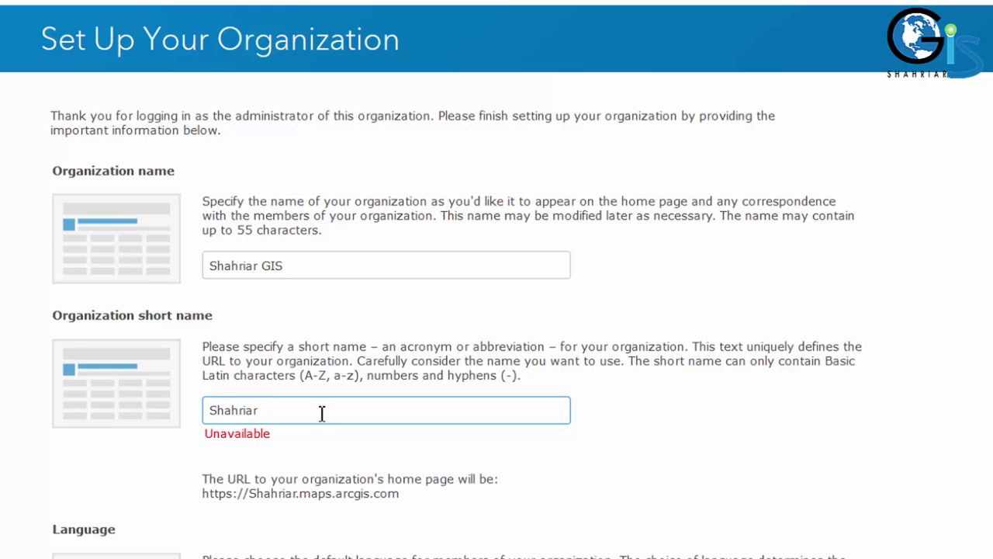
{"action": "type", "text": "gis2019"}
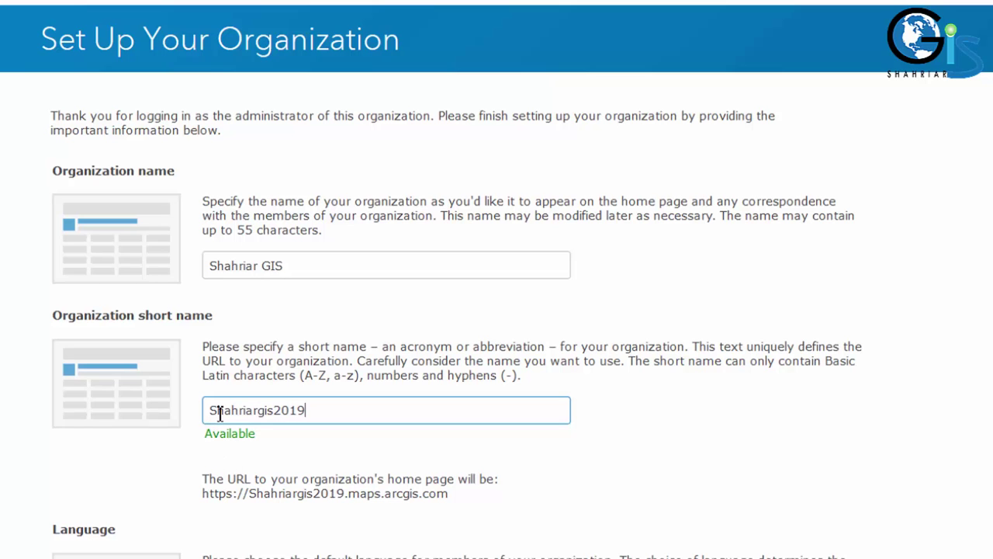
{"action": "left_click", "coordinate": [221, 416]}
{"action": "key", "text": "BackSpace"}
{"action": "type", "text": "s"}
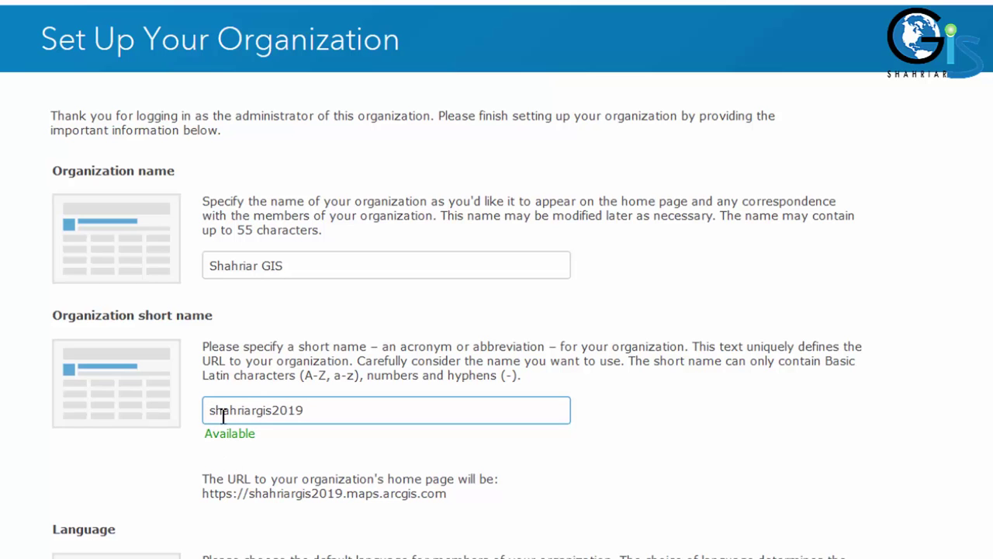
{"action": "scroll", "coordinate": [227, 417], "scroll_direction": "down", "scroll_amount": 3}
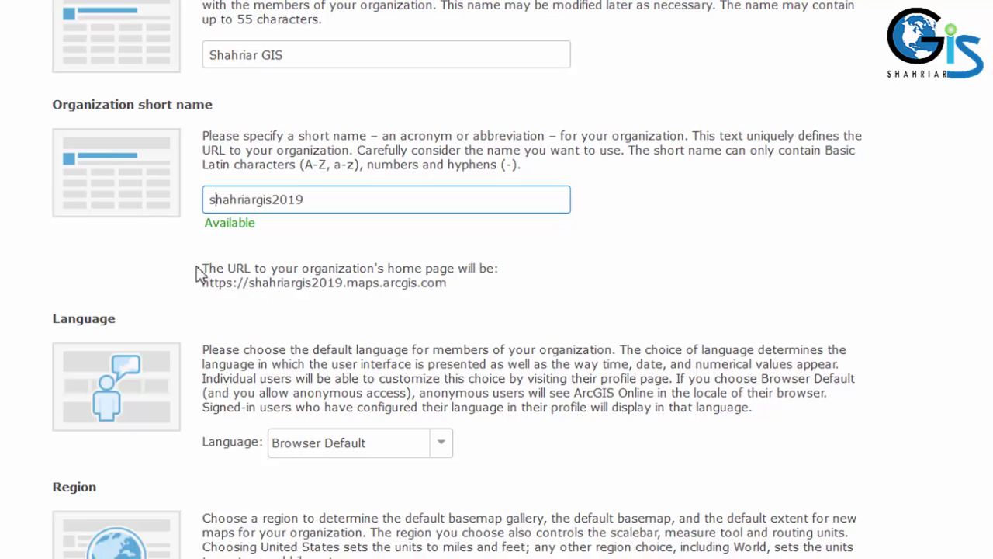
- Select the organization's home page URL text
{"action": "left_click_drag", "start_coordinate": [208, 288], "coordinate": [370, 283]}
{"action": "left_click", "coordinate": [437, 282]}
{"action": "left_click_drag", "start_coordinate": [458, 291], "coordinate": [208, 285]}
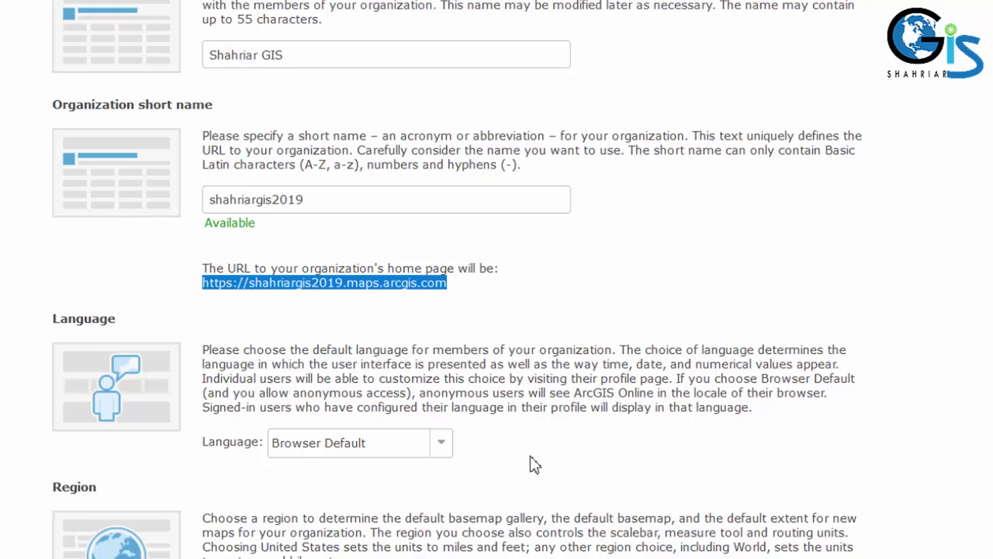
- Set language to English and region to Australia, then save and continue
{"action": "left_click", "coordinate": [445, 441]}
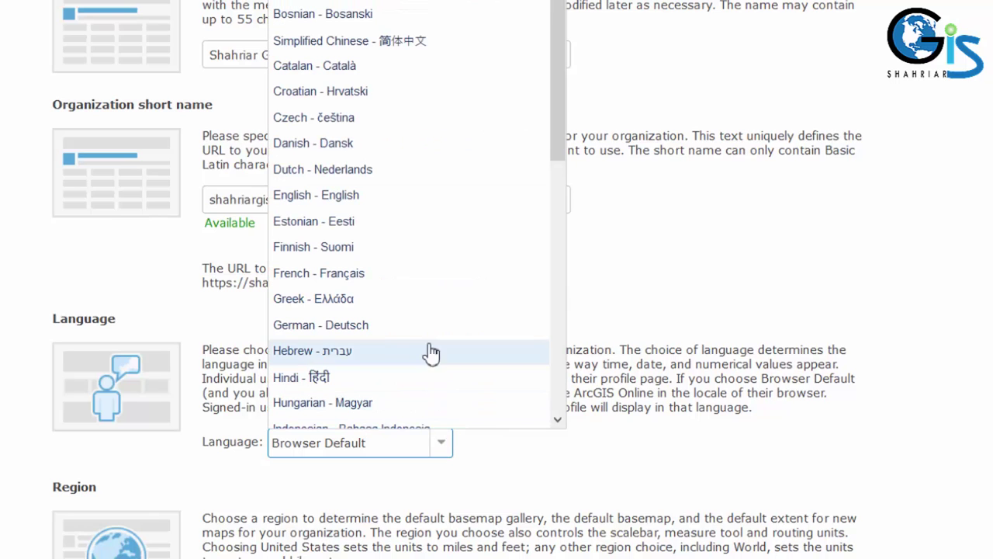
{"action": "left_click", "coordinate": [388, 196]}
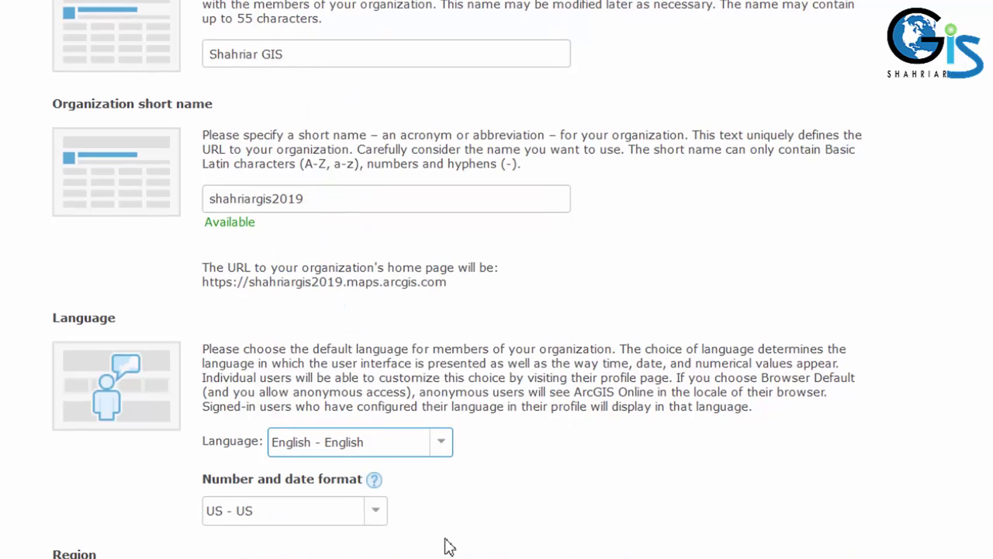
{"action": "scroll", "coordinate": [444, 541], "scroll_direction": "down", "scroll_amount": 3}
{"action": "left_click", "coordinate": [428, 497]}
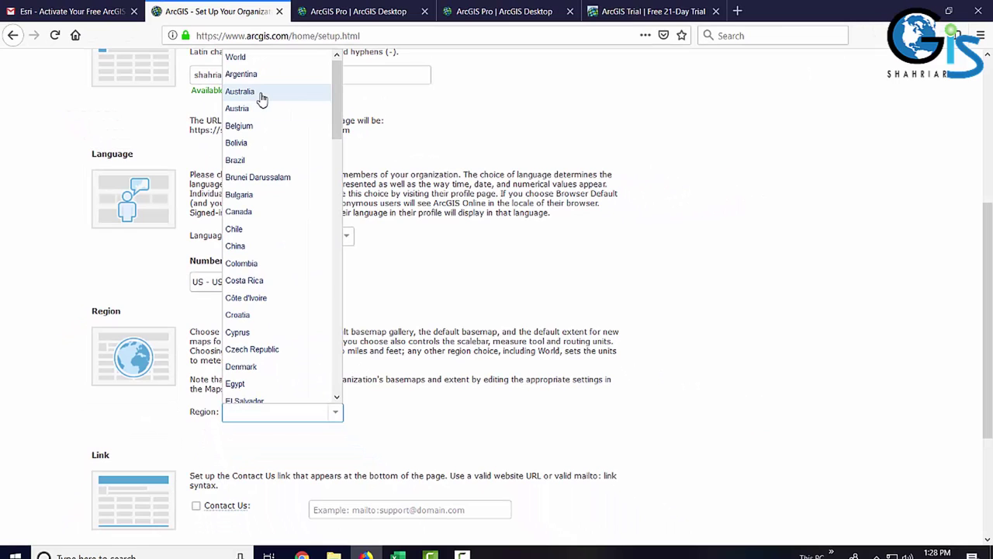
{"action": "left_click", "coordinate": [261, 93]}
{"action": "scroll", "coordinate": [401, 365], "scroll_direction": "down", "scroll_amount": 3}
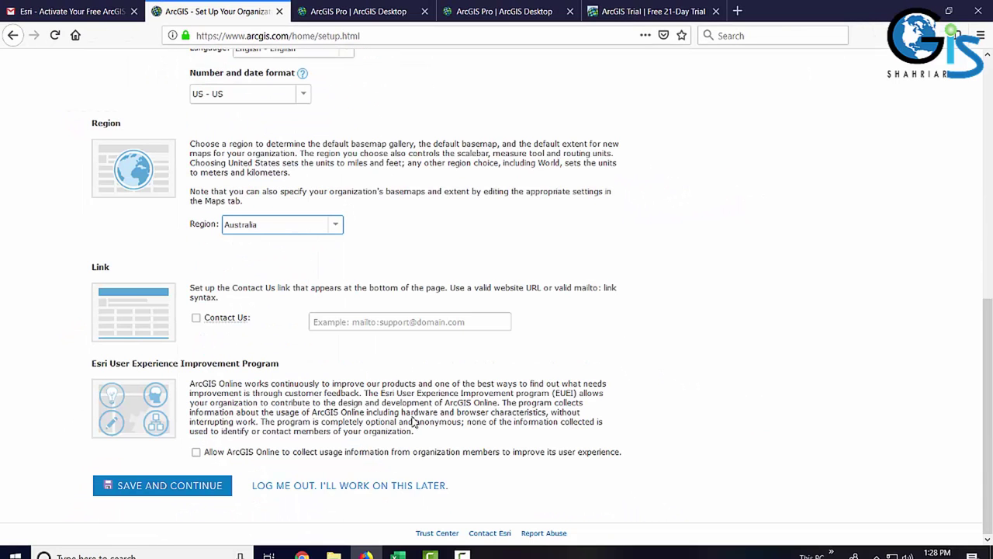
{"action": "left_click", "coordinate": [157, 488]}
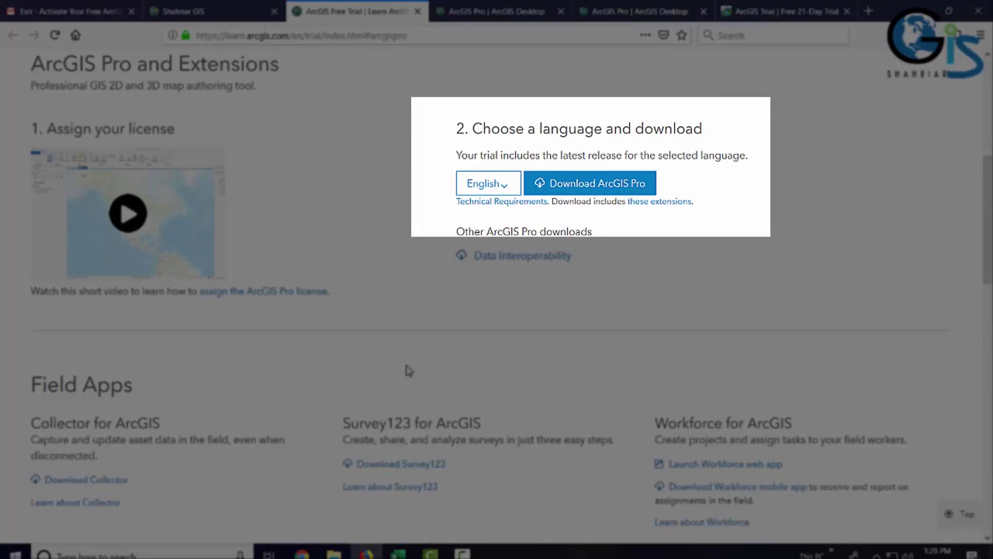
- Scroll up to the top of the Learn ArcGIS Free Trial page
{"action": "scroll", "coordinate": [406, 370], "scroll_direction": "up", "scroll_amount": 2}
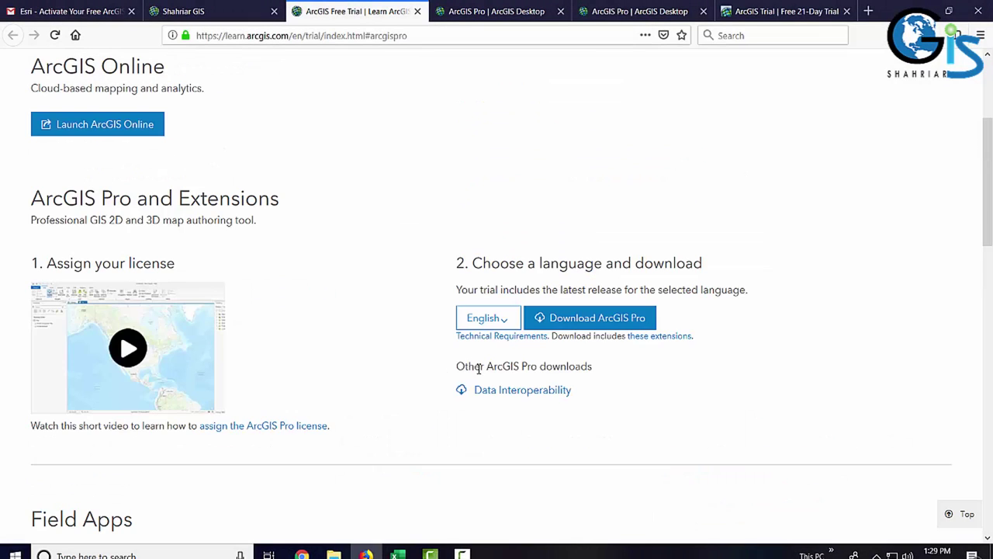
- Save the ArcGIS Pro installer (ArcGISPro_23_167023(1).exe, 1.2 GB) and show its Firefox download progress
{"action": "left_click", "coordinate": [594, 318]}
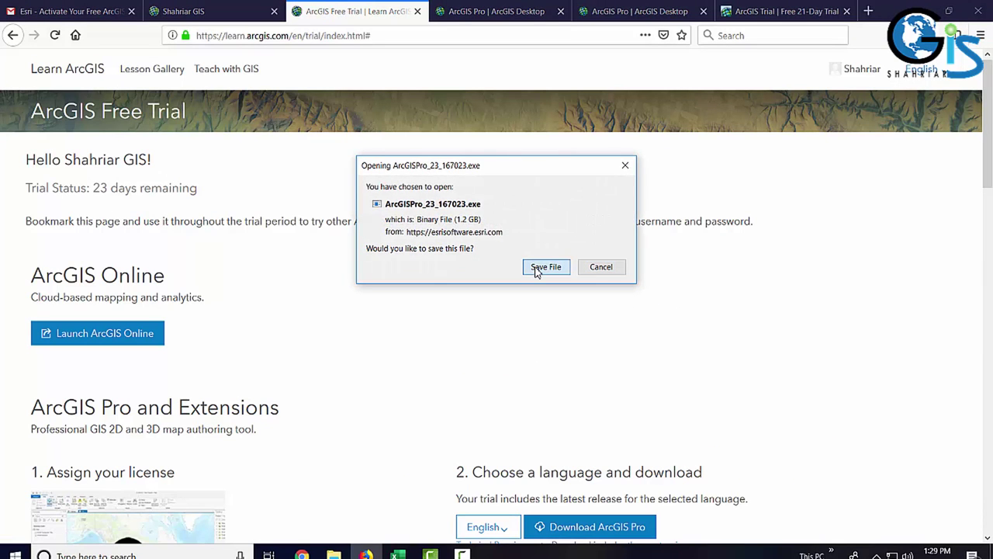
{"action": "left_click", "coordinate": [544, 267]}
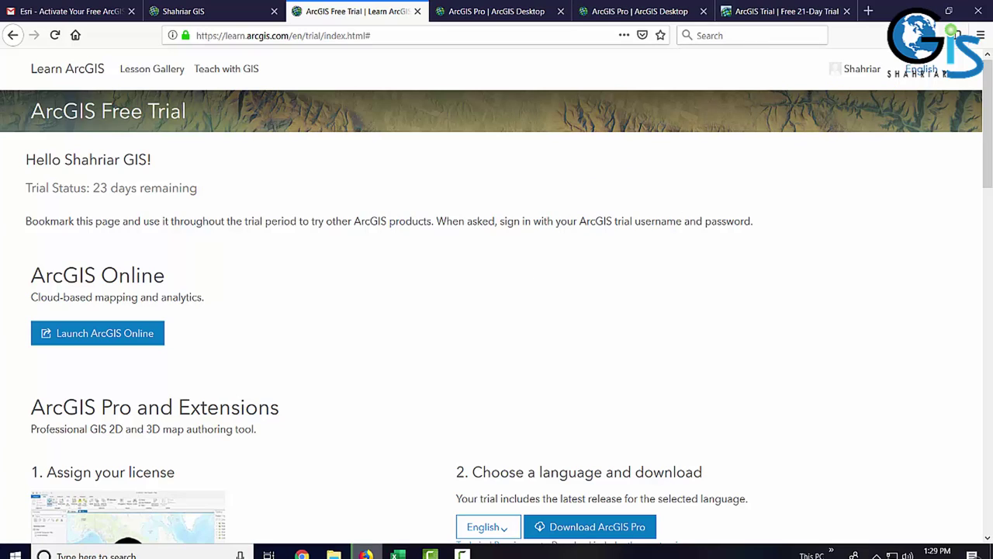
{"action": "left_click", "coordinate": [956, 35]}
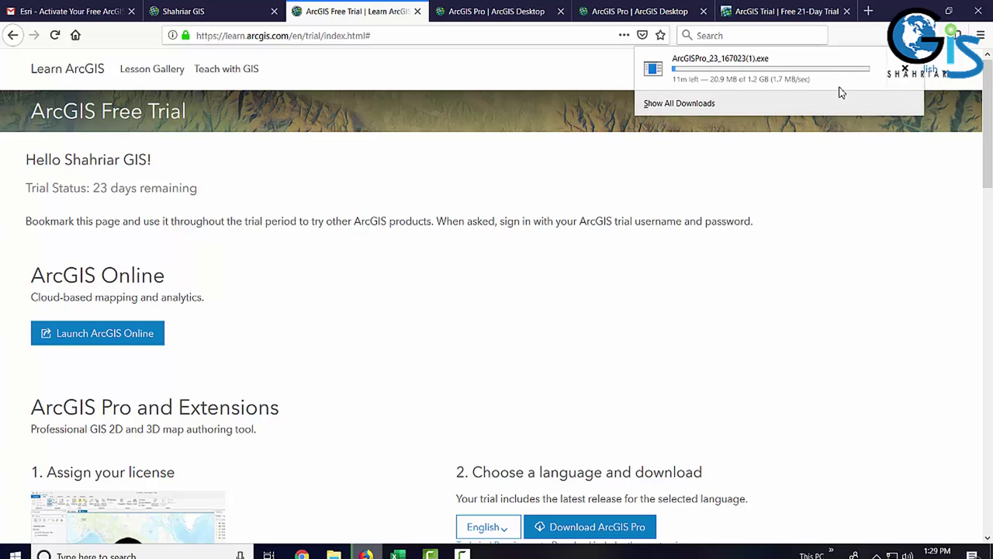